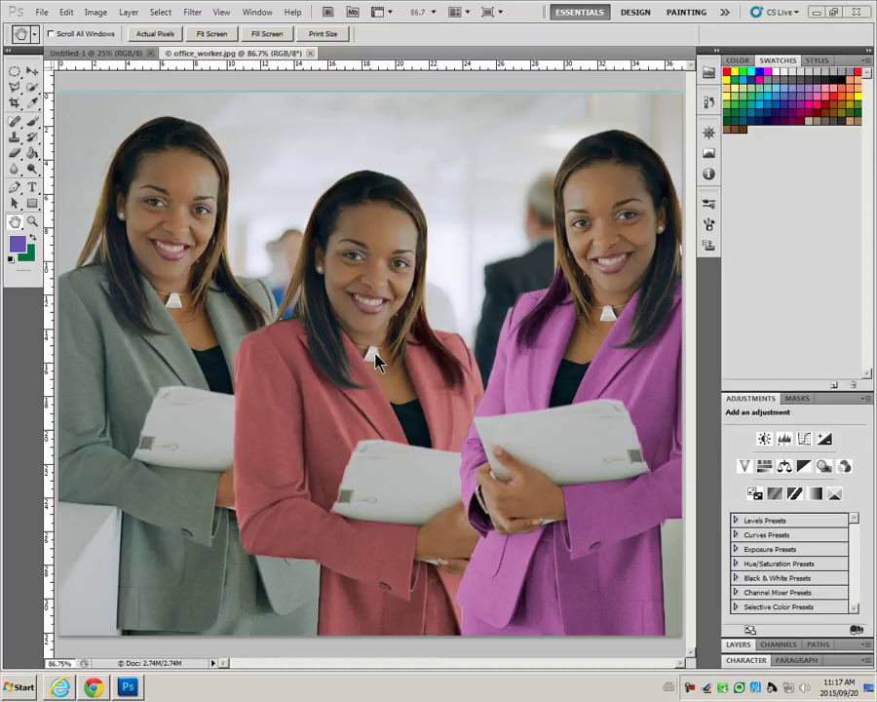
Zoom in on the middle woman's white pendant to 1620% so its pixels show.
left_click(32, 224)
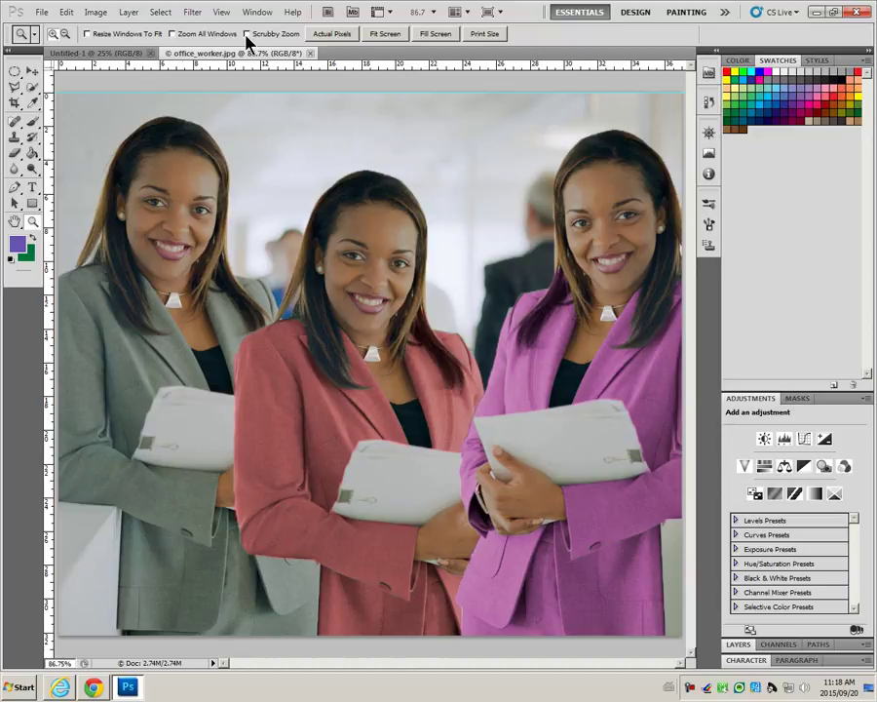
left_click(385, 368)
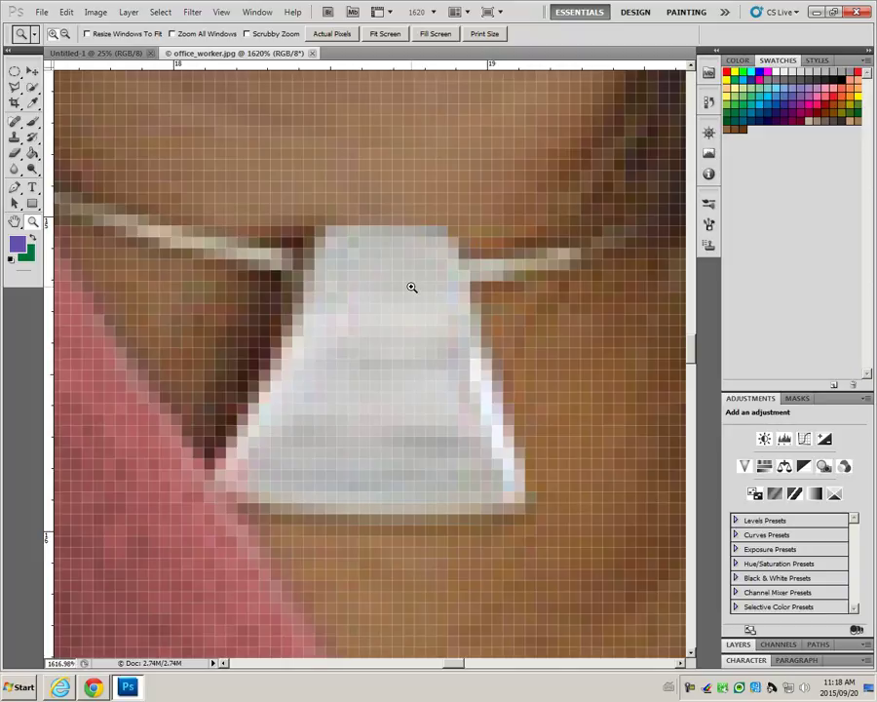
Confirm Zoom with Scroll Wheel is enabled in the General preferences, then close them.
left_click(65, 12)
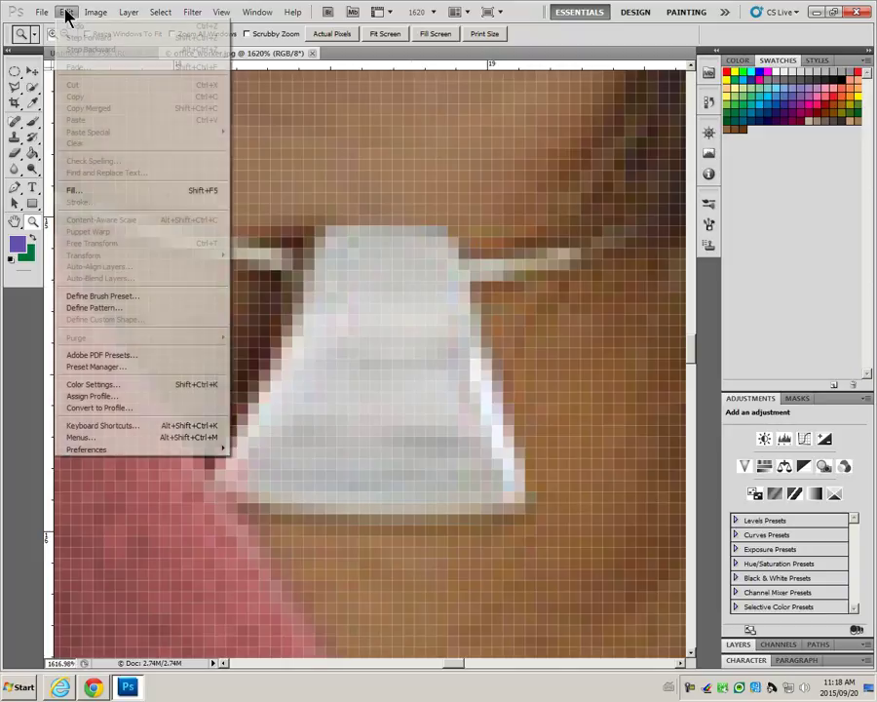
mouse_move(131, 455)
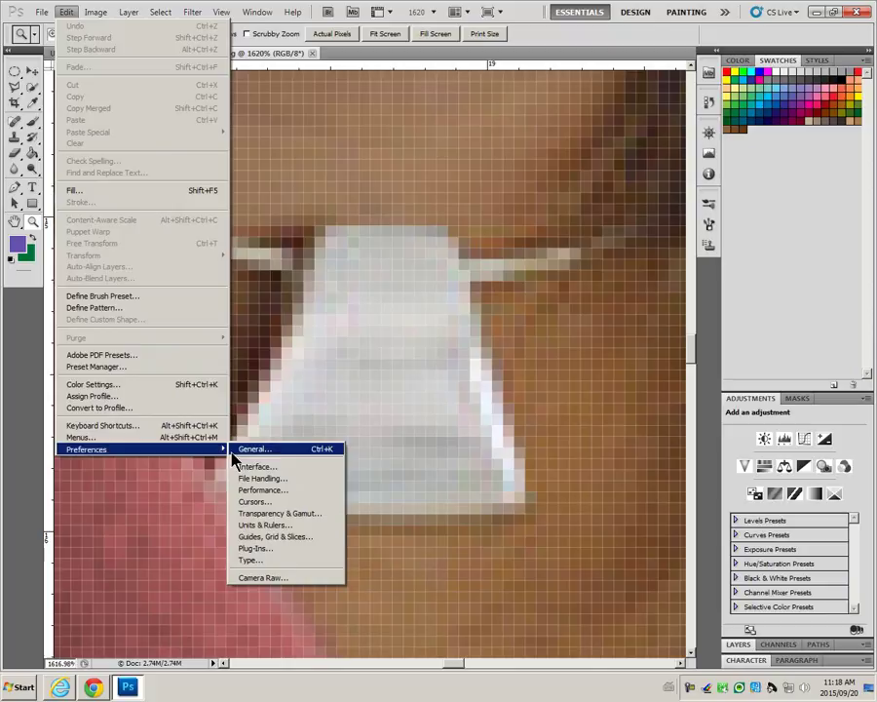
left_click(270, 450)
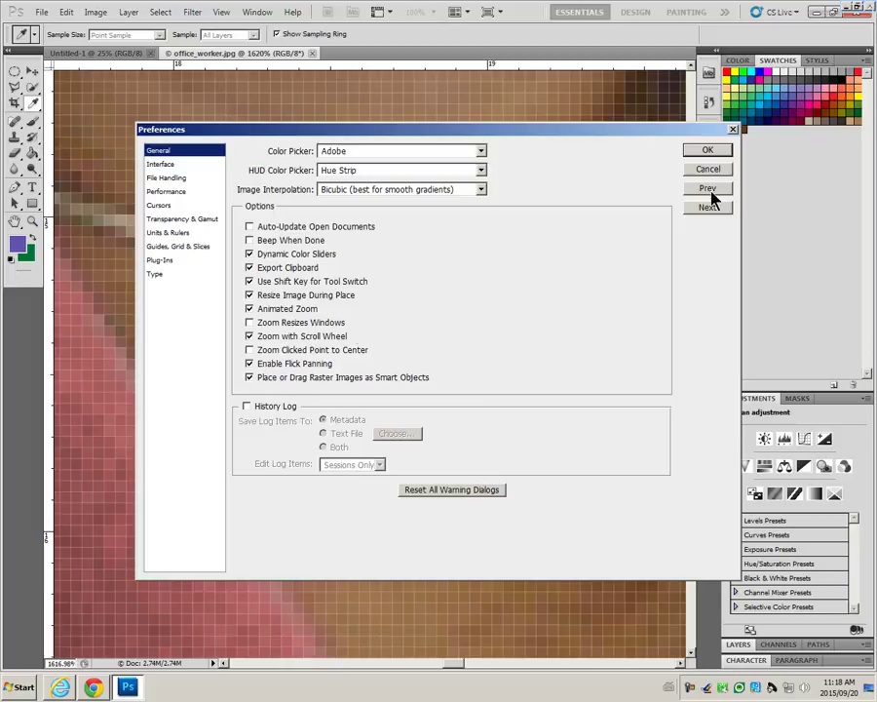
left_click(708, 153)
key("z")
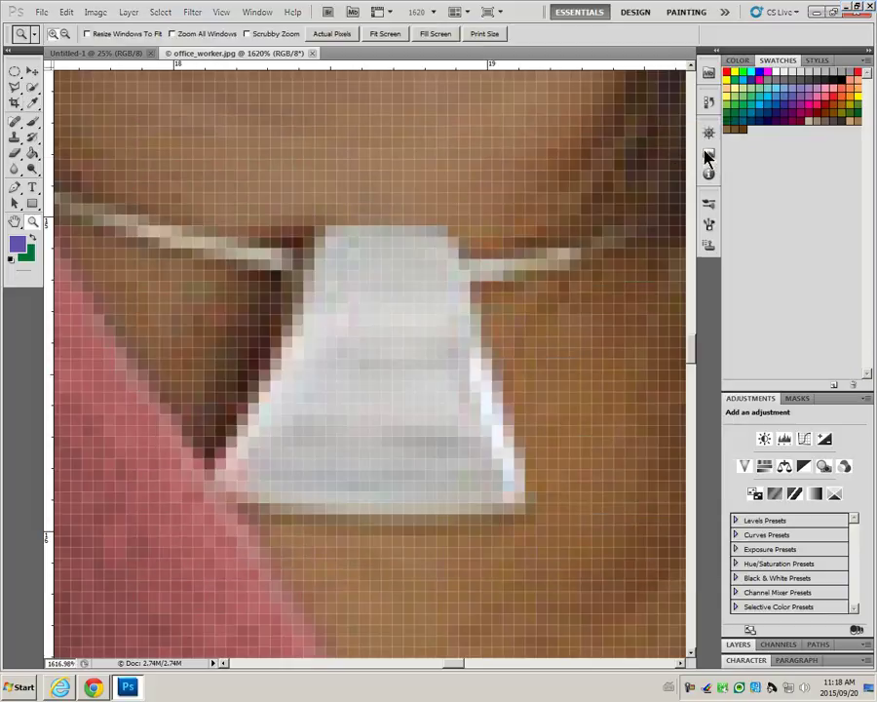
Fit the whole photo on screen, then zoom to 205% and pan to the pink-jacketed woman's face.
double_click(15, 224)
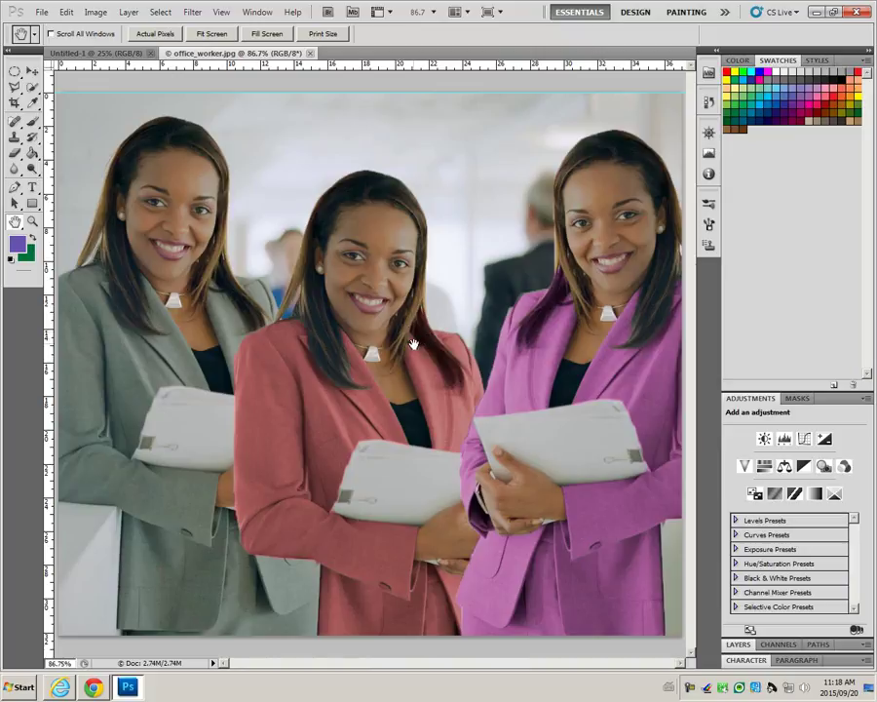
scroll(413, 344, "up", 2)
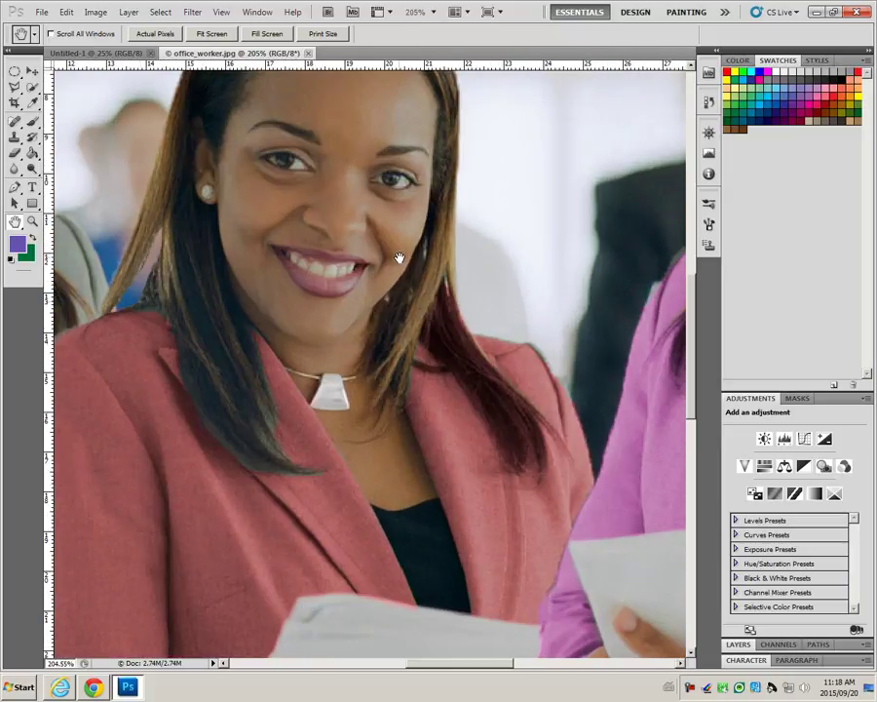
left_click_drag(399, 258, 414, 404)
left_click_drag(524, 329, 258, 334)
left_click_drag(533, 319, 470, 335)
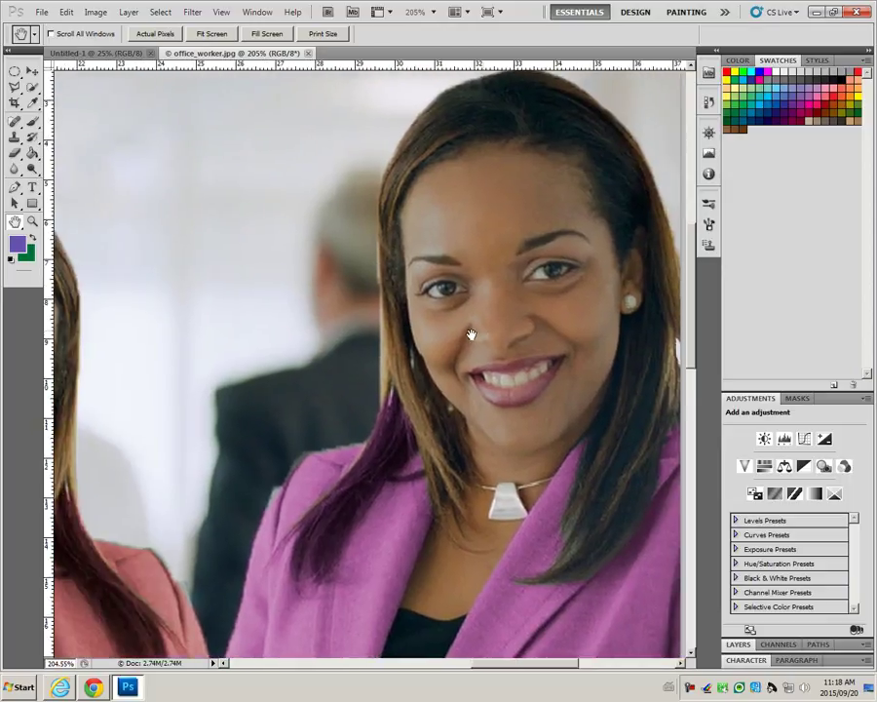
left_click_drag(260, 337, 490, 339)
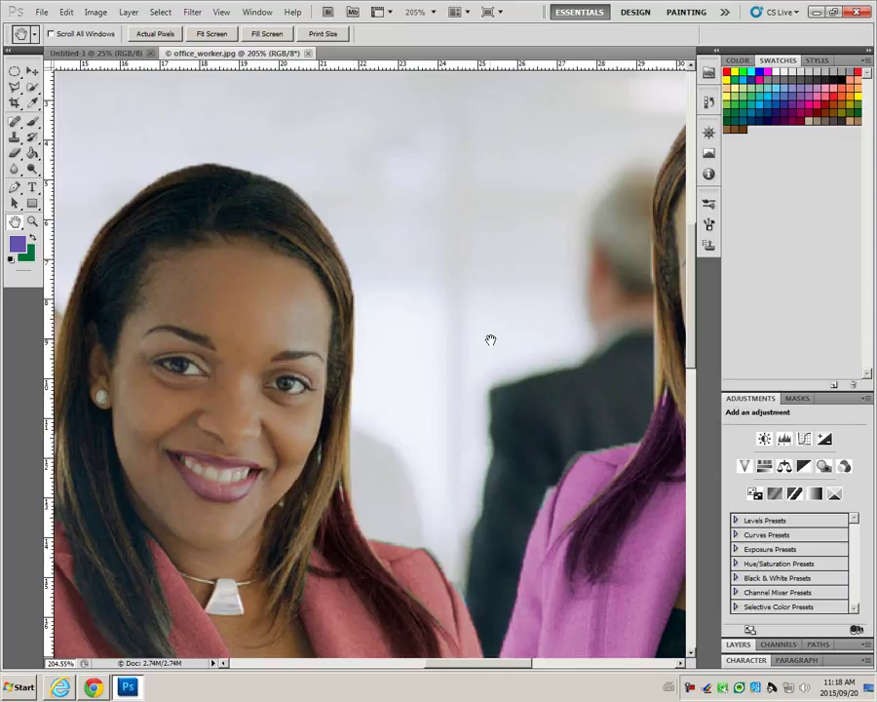
Draw an elliptical selection around the pink-jacketed woman's face, then pan right to the magenta-jacketed woman.
left_click(15, 71)
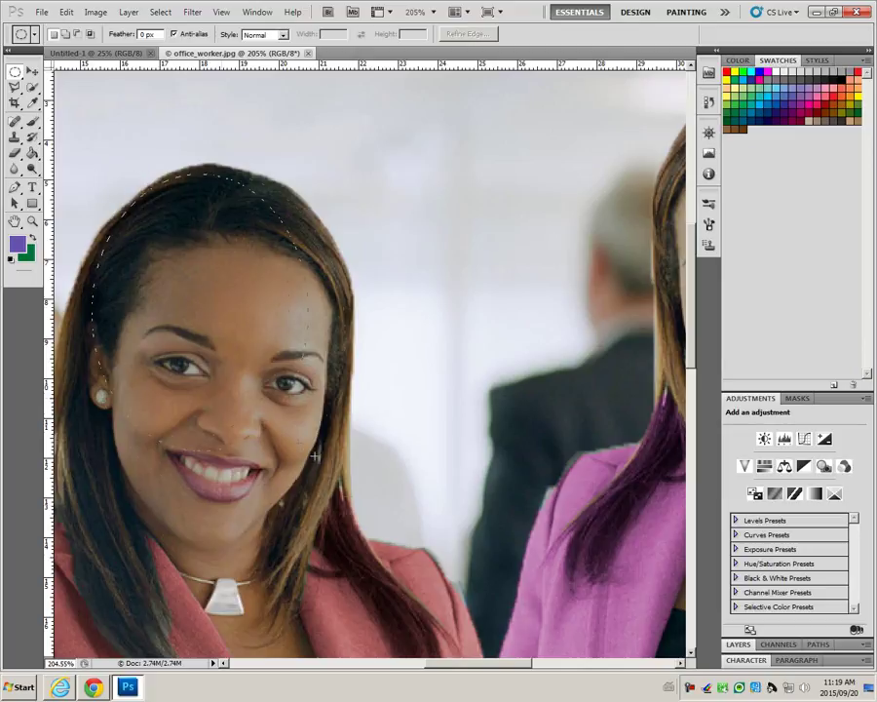
left_click_drag(360, 534, 362, 536)
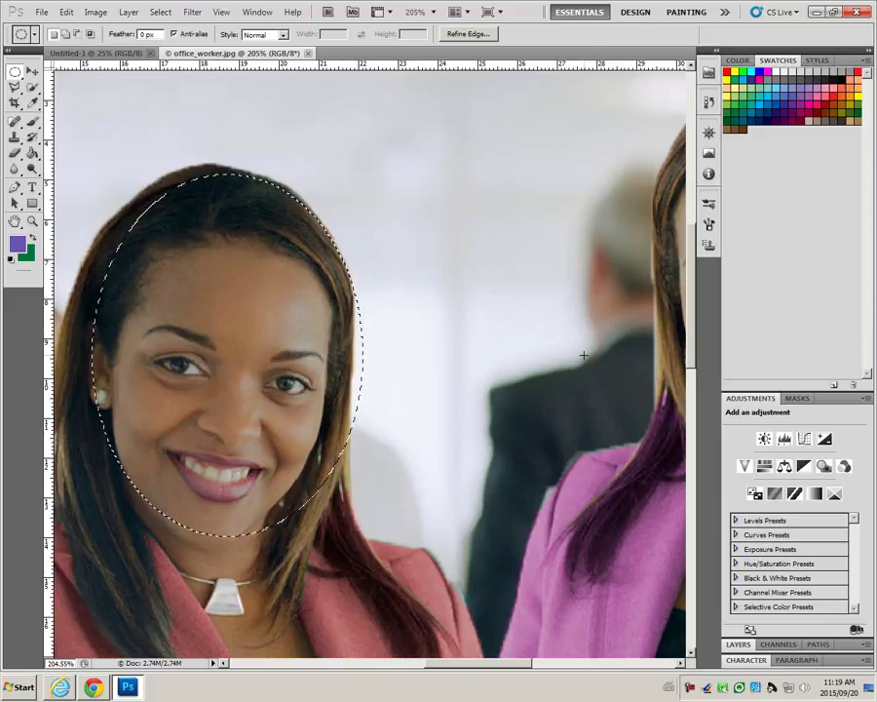
left_click_drag(633, 349, 264, 419)
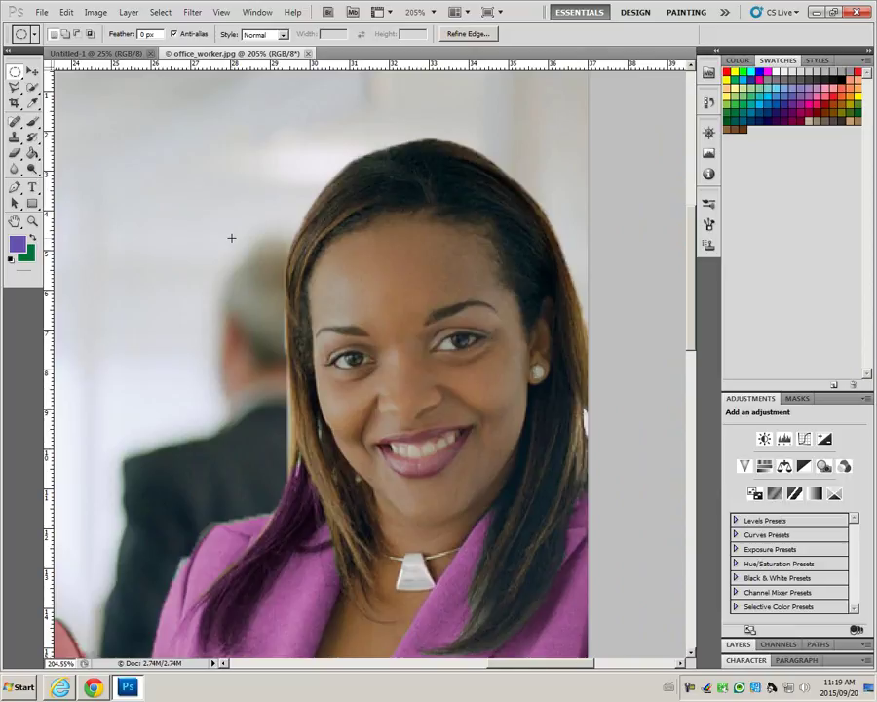
Show the photo at 100% and deselect the oval around the pink-jacketed woman's face.
left_click(31, 223)
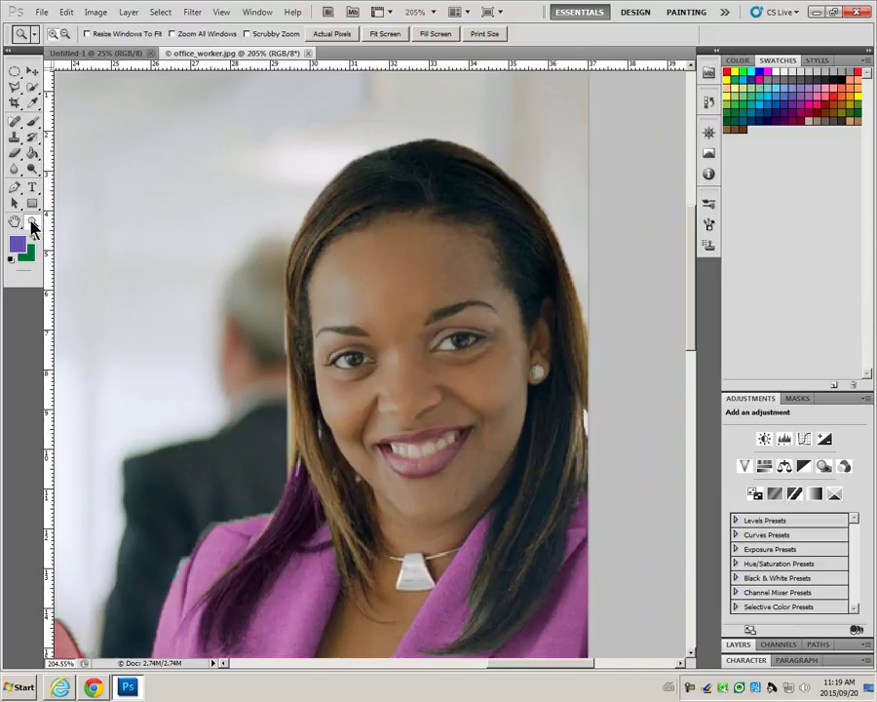
double_click(31, 223)
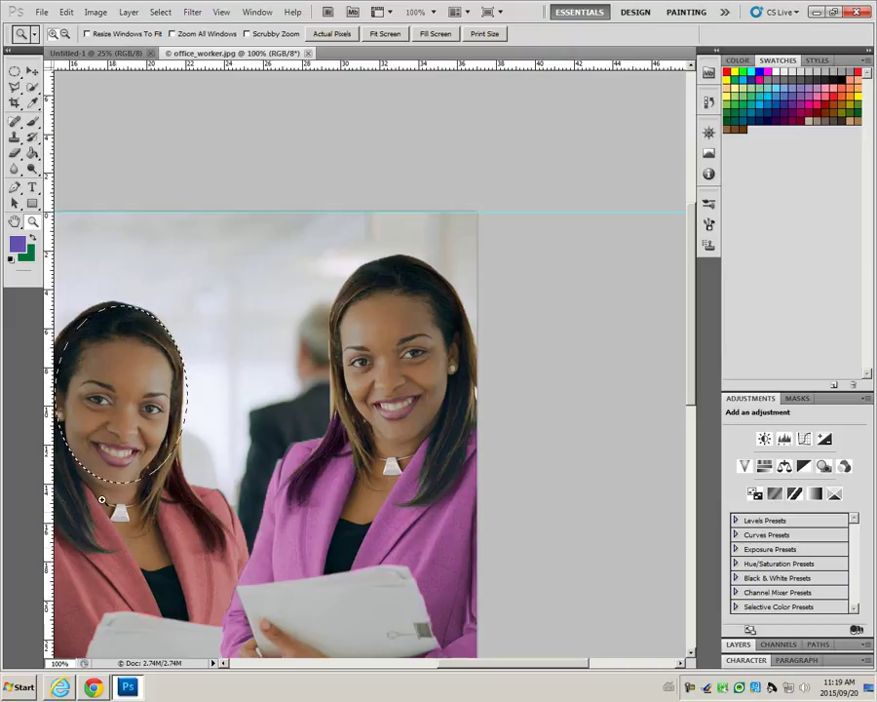
left_click(15, 74)
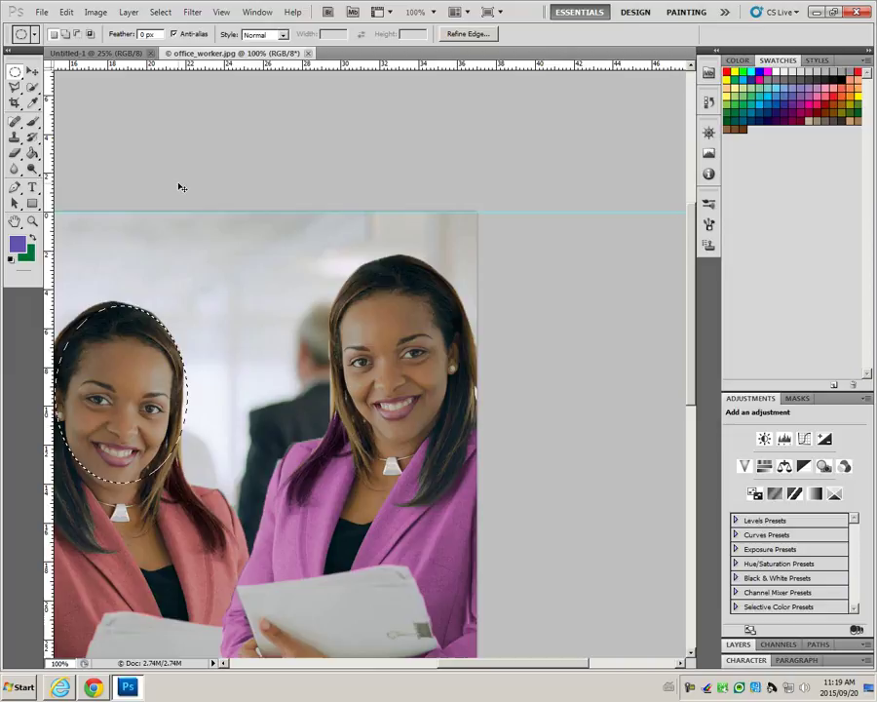
key("ctrl+d")
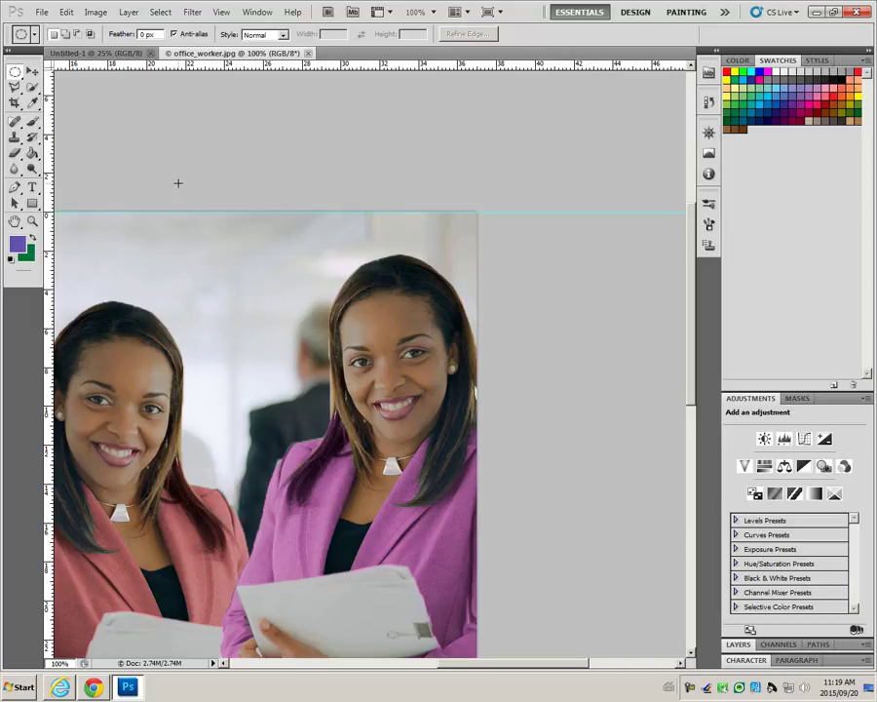
key("z")
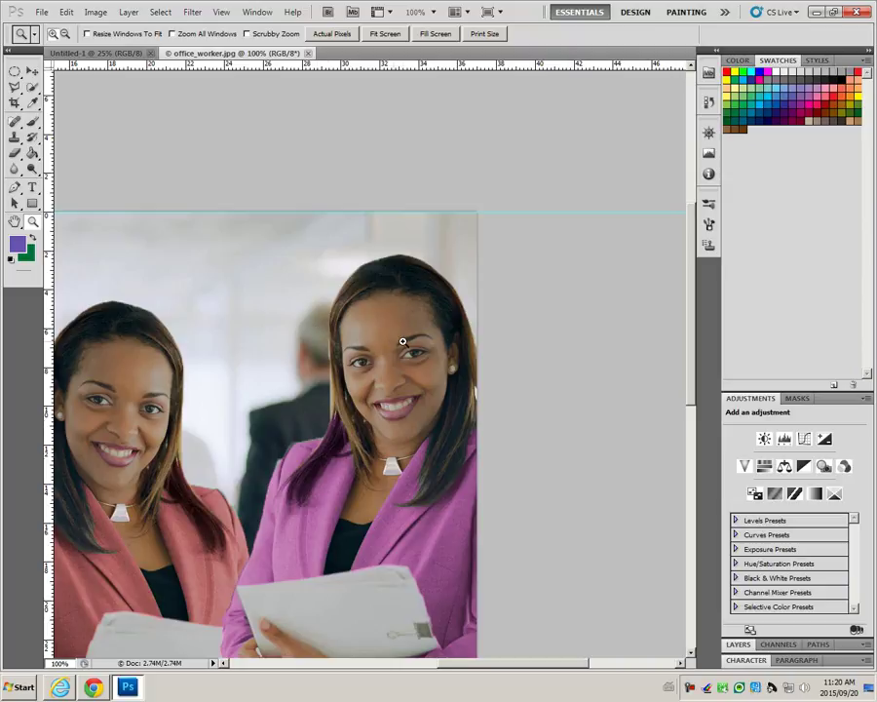
Select a circle between the women's heads, fill it purple with the Paint Bucket, and deselect.
left_click(14, 72)
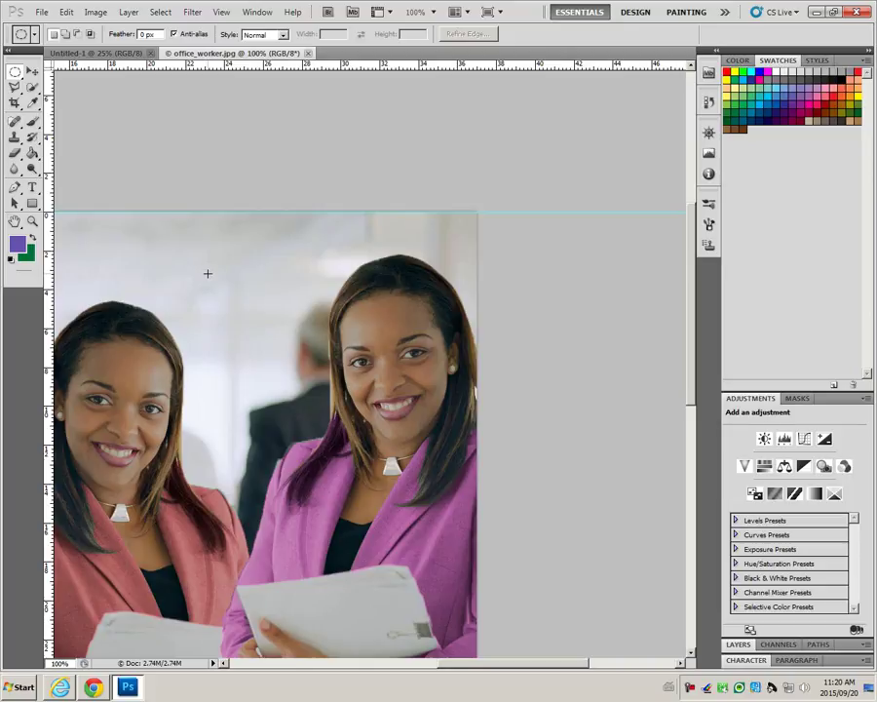
left_click_drag(207, 273, 275, 354)
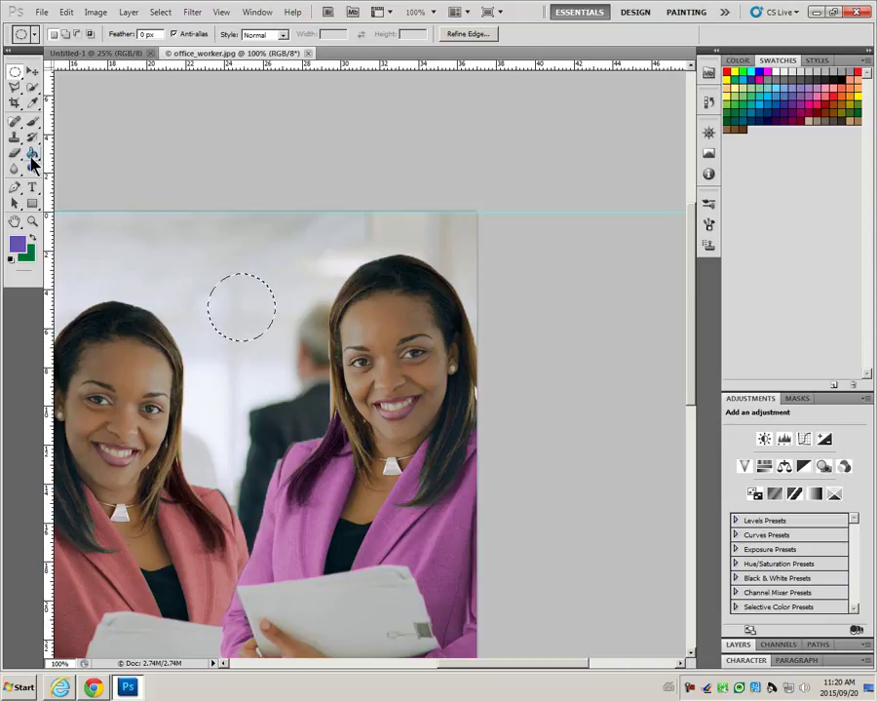
left_click(31, 154)
left_click(241, 304)
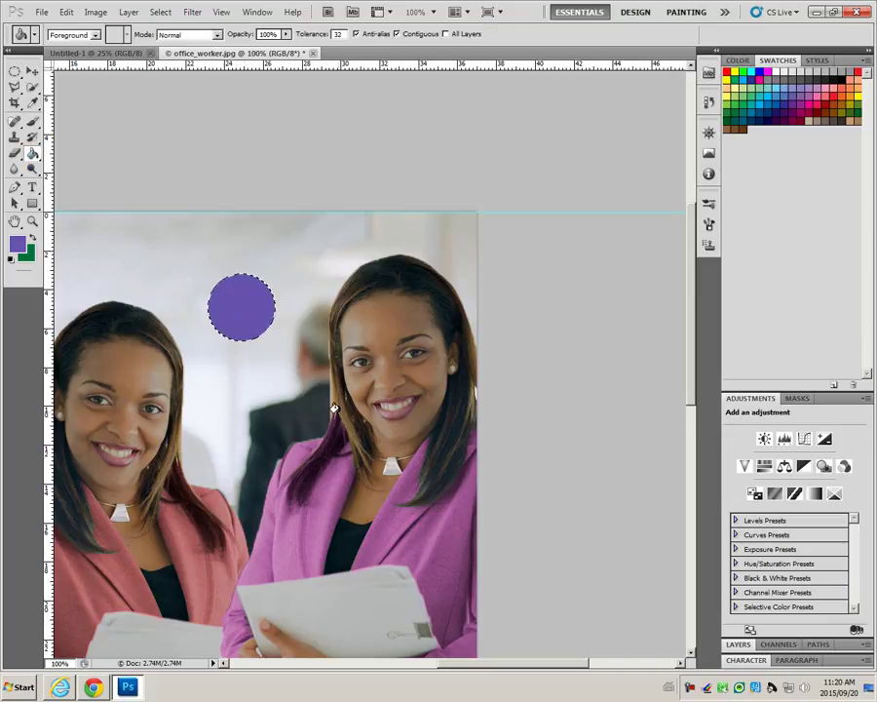
scroll(335, 408, "up", 4)
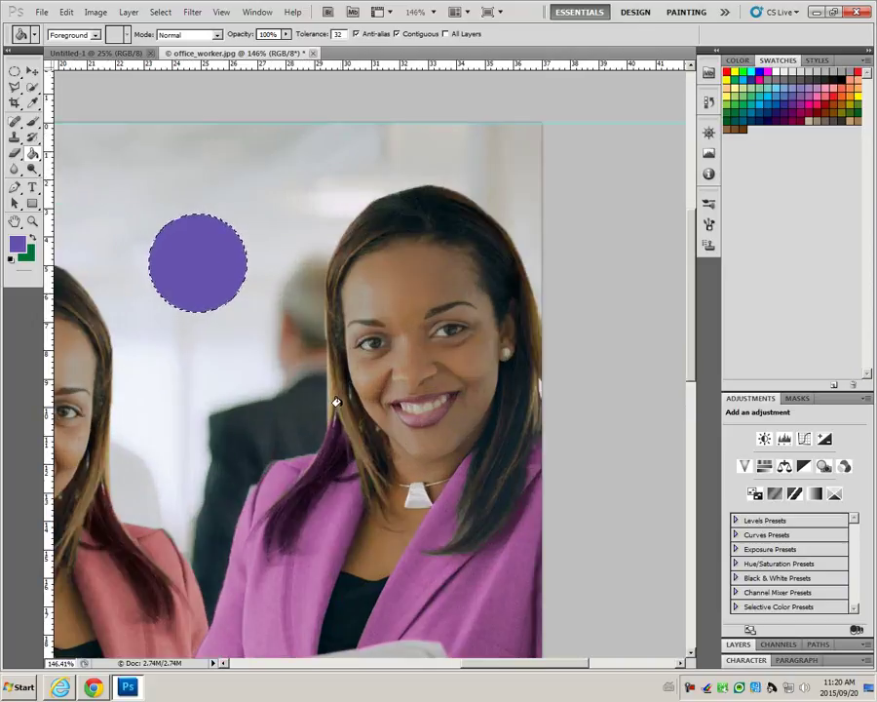
scroll(335, 401, "up", 3)
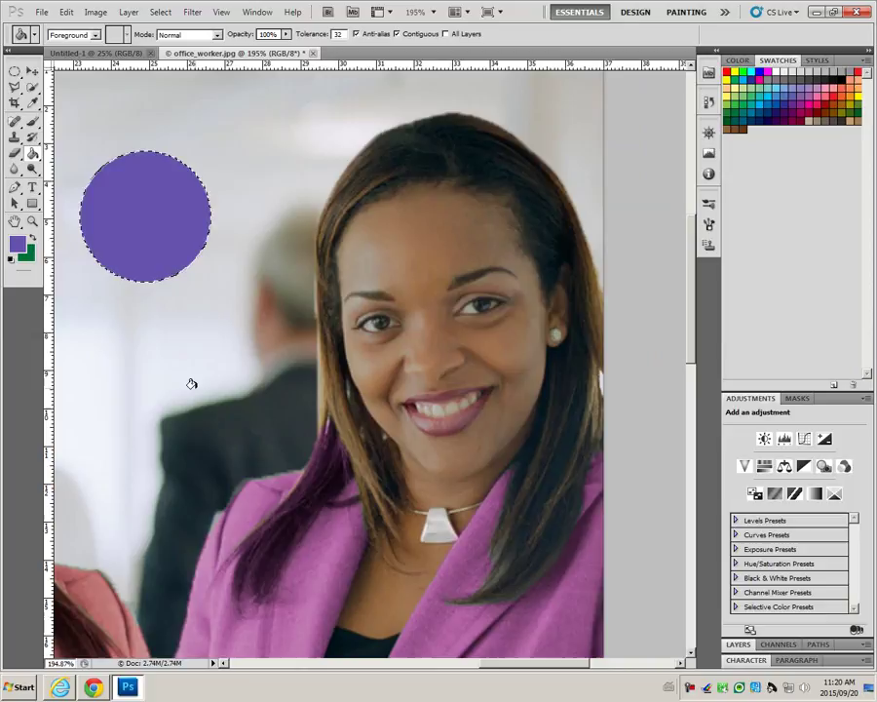
left_click_drag(151, 368, 319, 511)
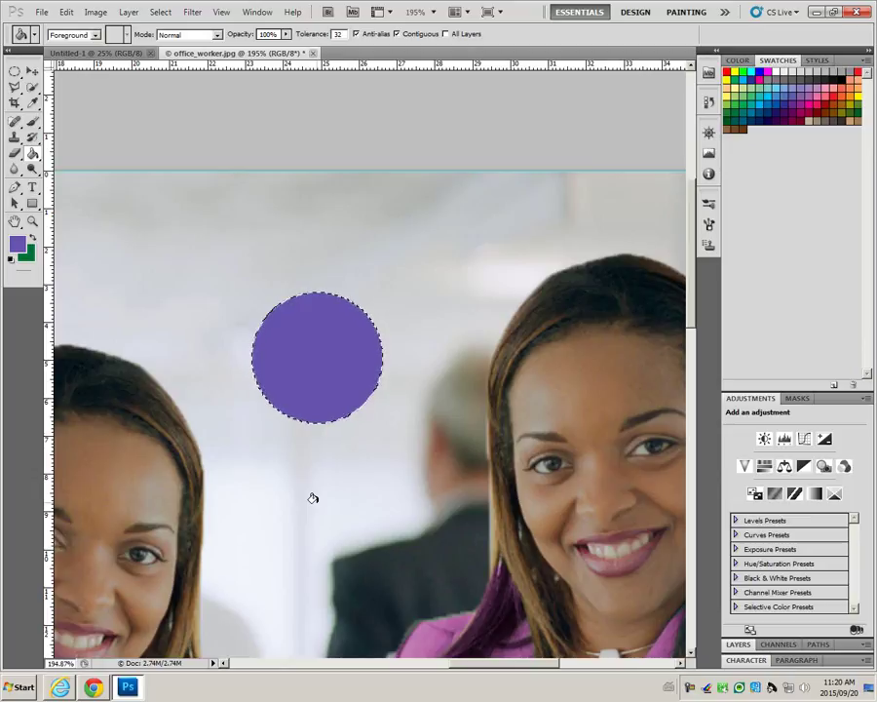
key("ctrl+d")
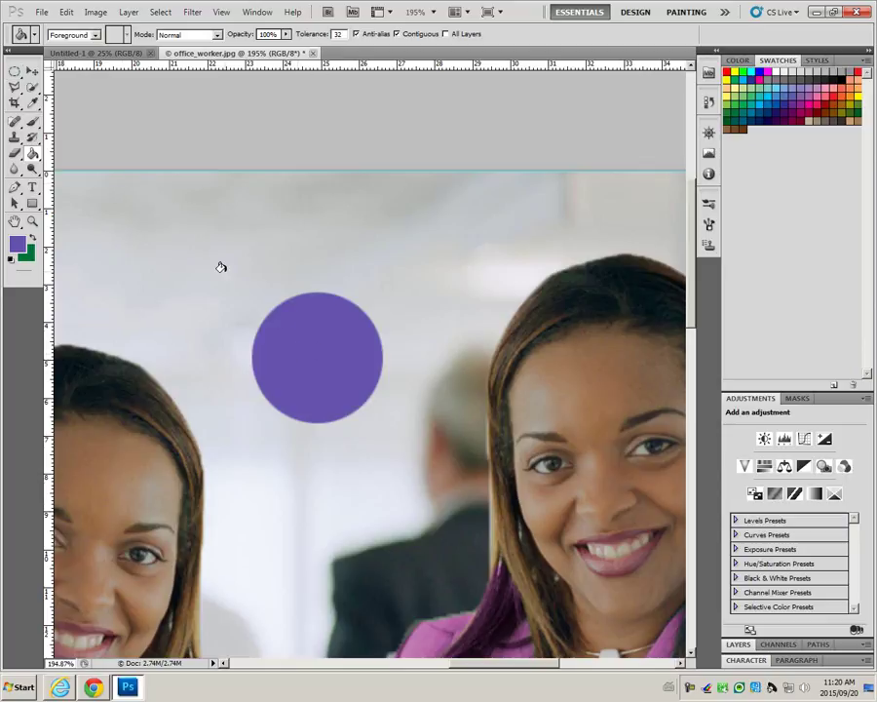
Draw a snug circular selection around the purple circle, undoing an accidental deselect to restore it.
left_click(15, 73)
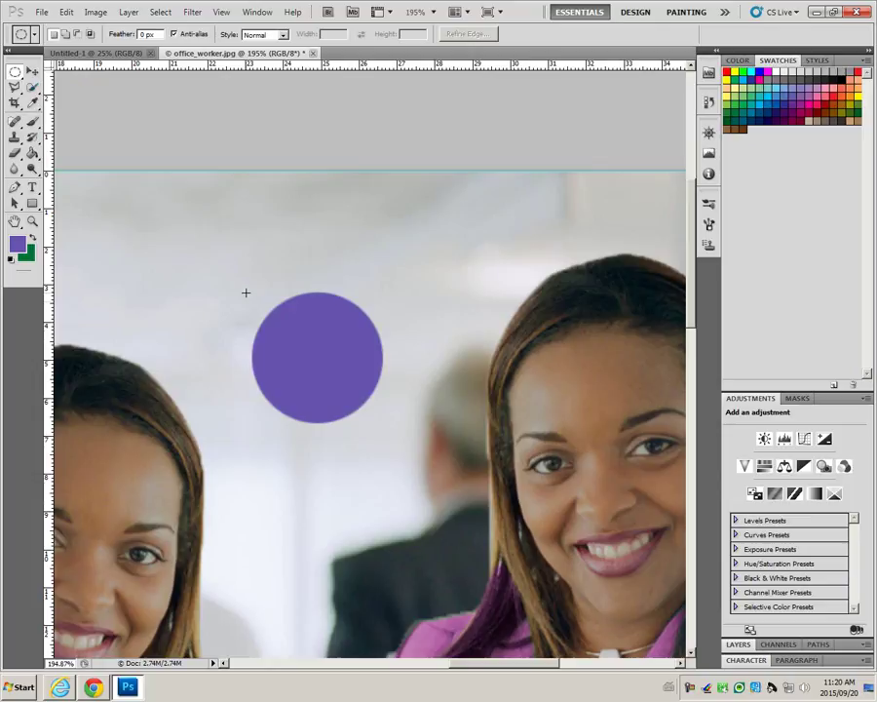
left_click_drag(243, 289, 271, 340)
mouse_move(341, 439)
left_mouse_down()
mouse_move(305, 475)
mouse_move(411, 396)
mouse_move(401, 378)
left_mouse_up()
left_click_drag(348, 410, 357, 417)
left_click(381, 433)
key("ctrl+z")
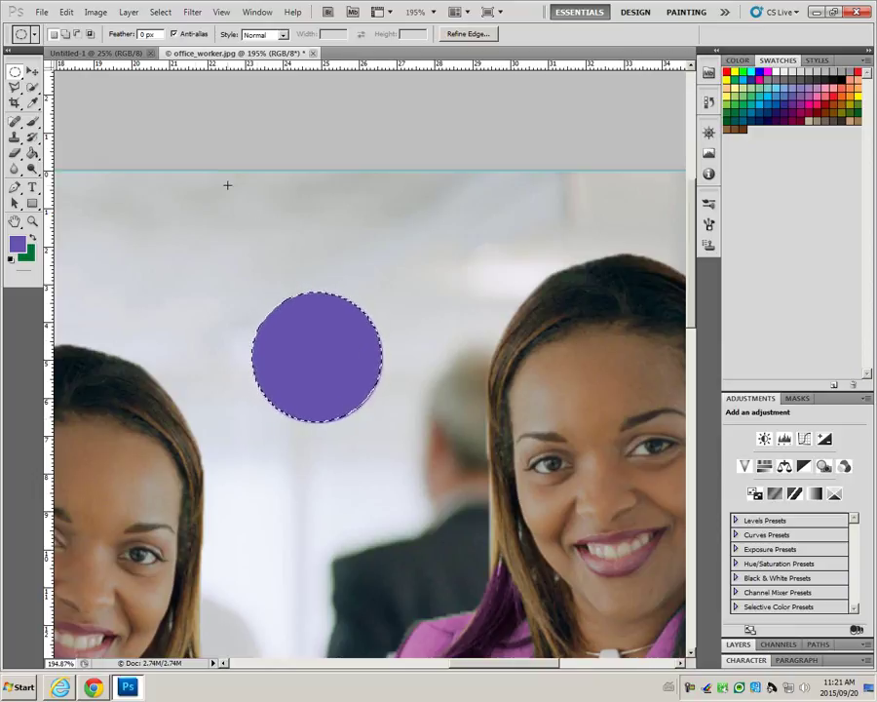
Set the marquee to Add to selection mode and undo two trial ellipses, keeping the circle selected.
left_click(65, 34)
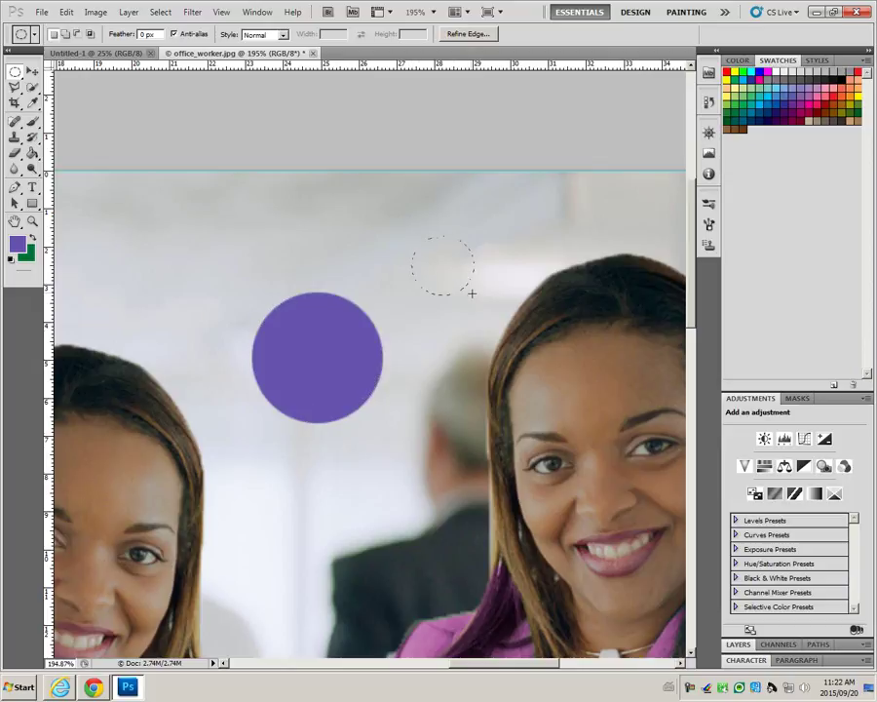
left_click_drag(472, 294, 474, 297)
key("ctrl+z")
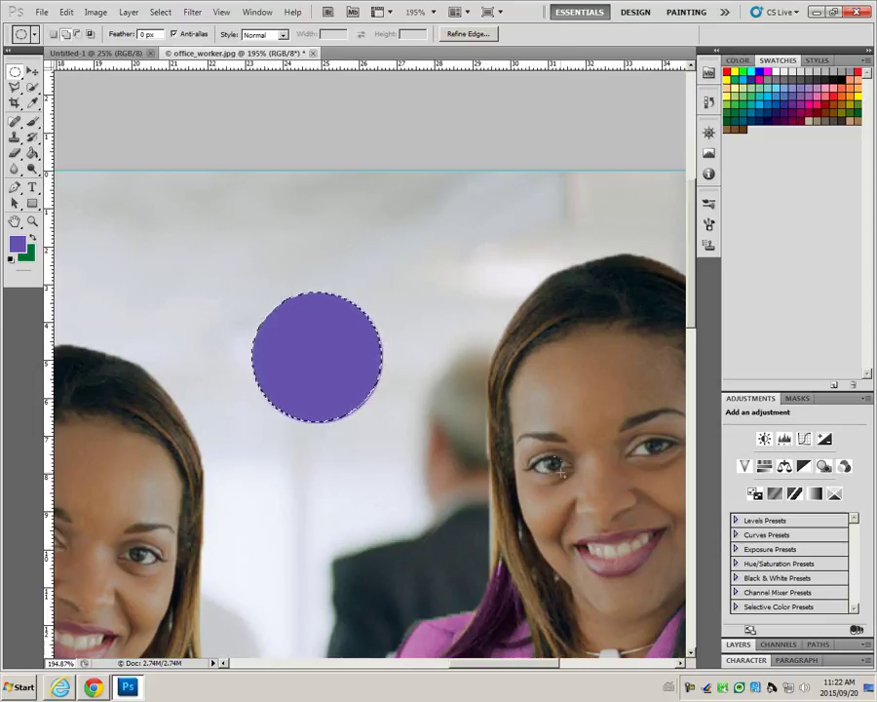
left_click_drag(564, 476, 542, 454)
key("ctrl+z")
Add a second circular selection beside the right woman's hair, alongside the purple circle's selection.
left_click(65, 34)
left_click_drag(457, 297, 519, 360)
left_click_drag(464, 375, 503, 368)
left_click_drag(538, 388, 538, 388)
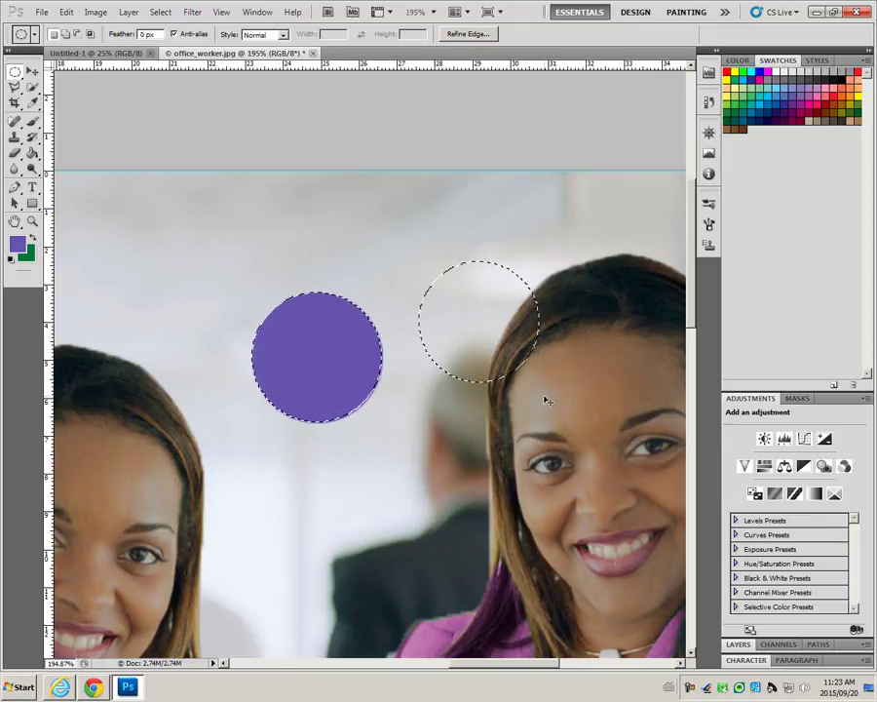
Deselect all, fit the photo to the window at 86.7%, and choose the Quick Selection Tool.
key("ctrl+d")
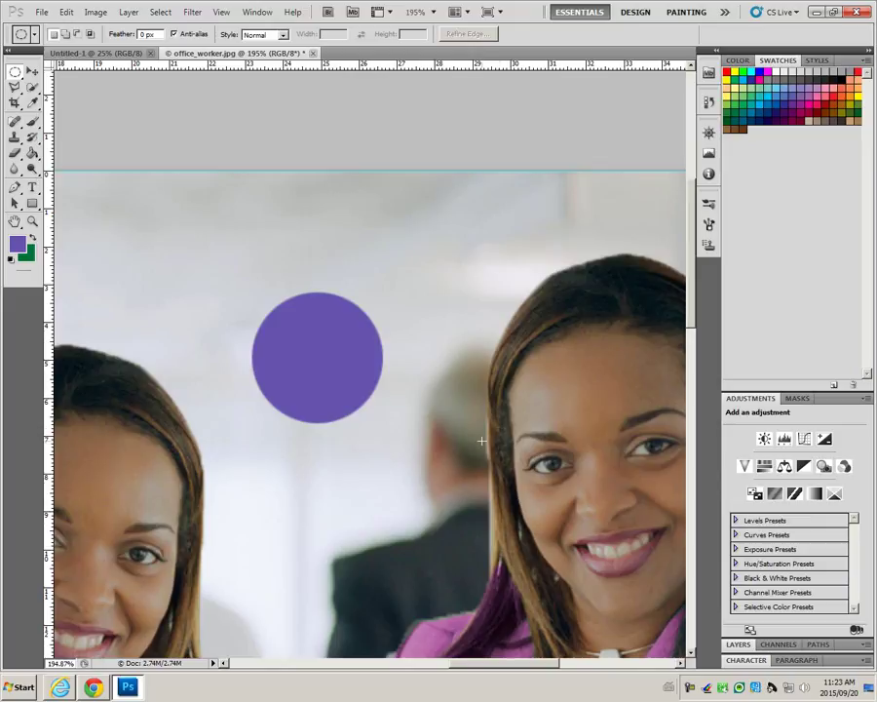
double_click(15, 221)
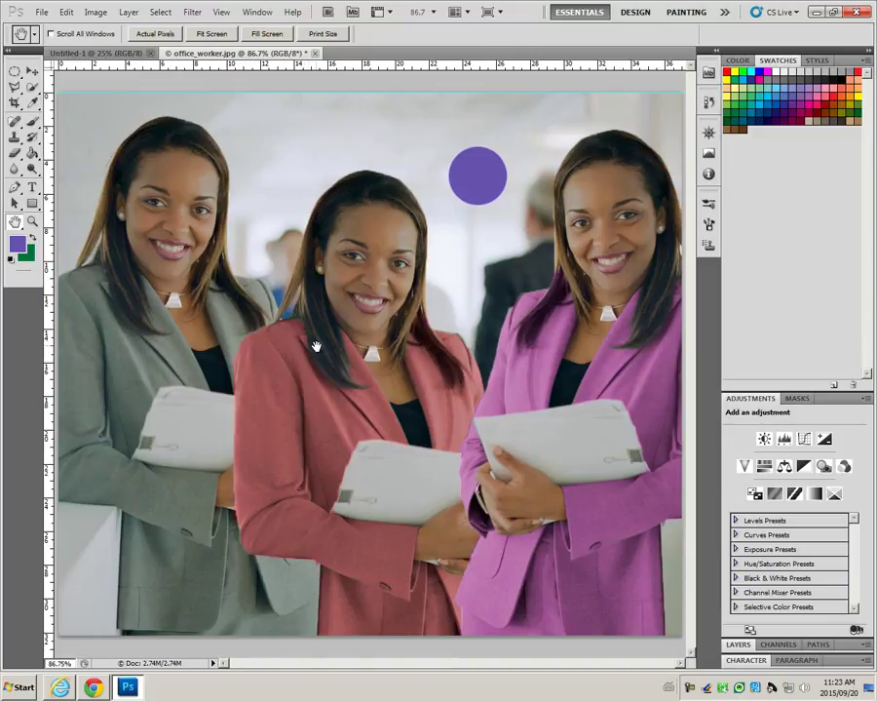
left_click(32, 88)
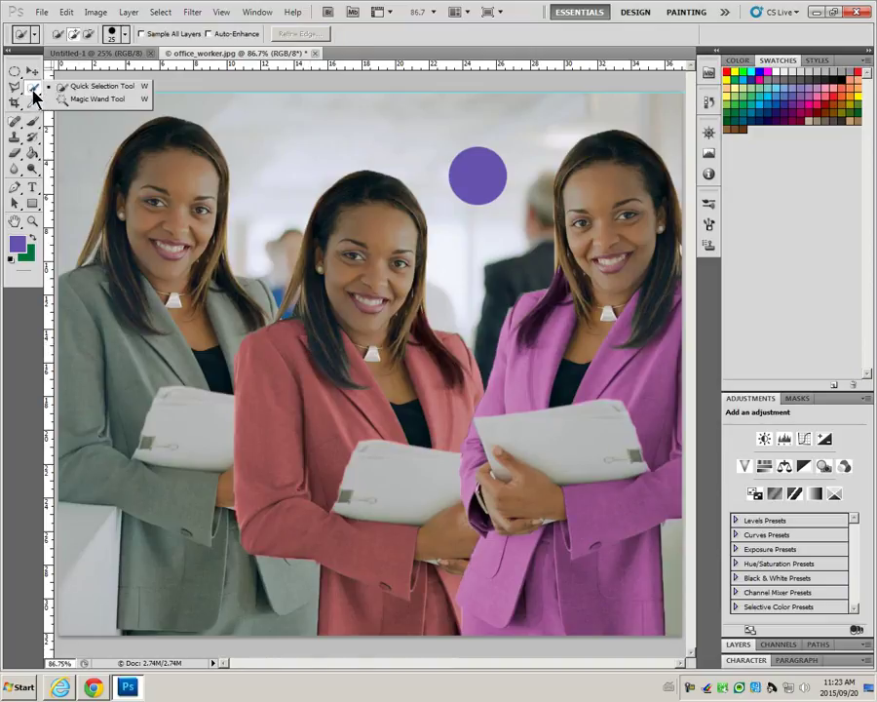
left_click(74, 90)
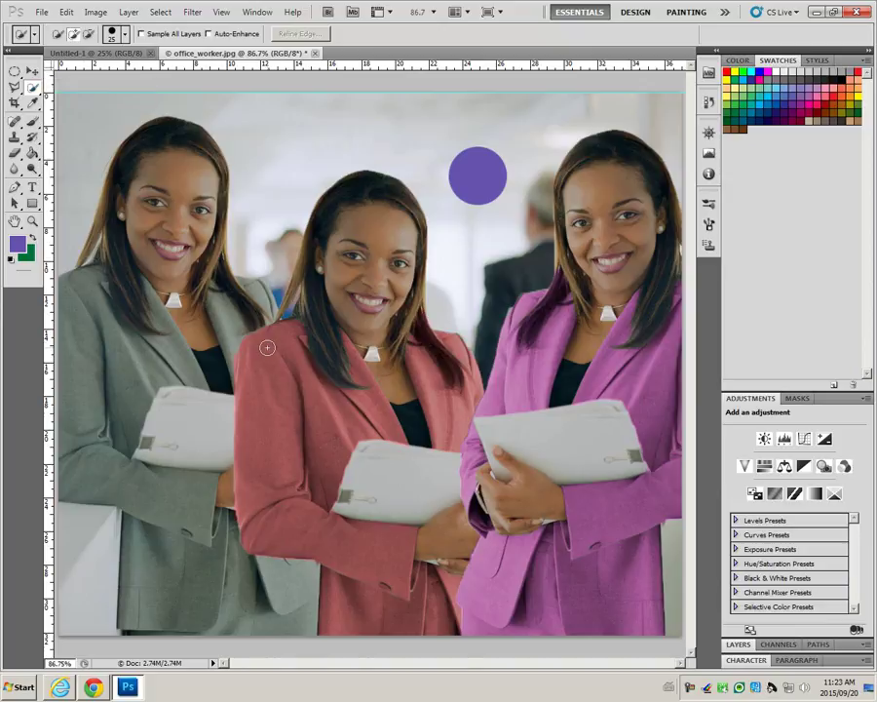
Quick-select the red jacket's shoulder, sleeve and forearm down to the cuff in add mode.
scroll(268, 347, "up", 5)
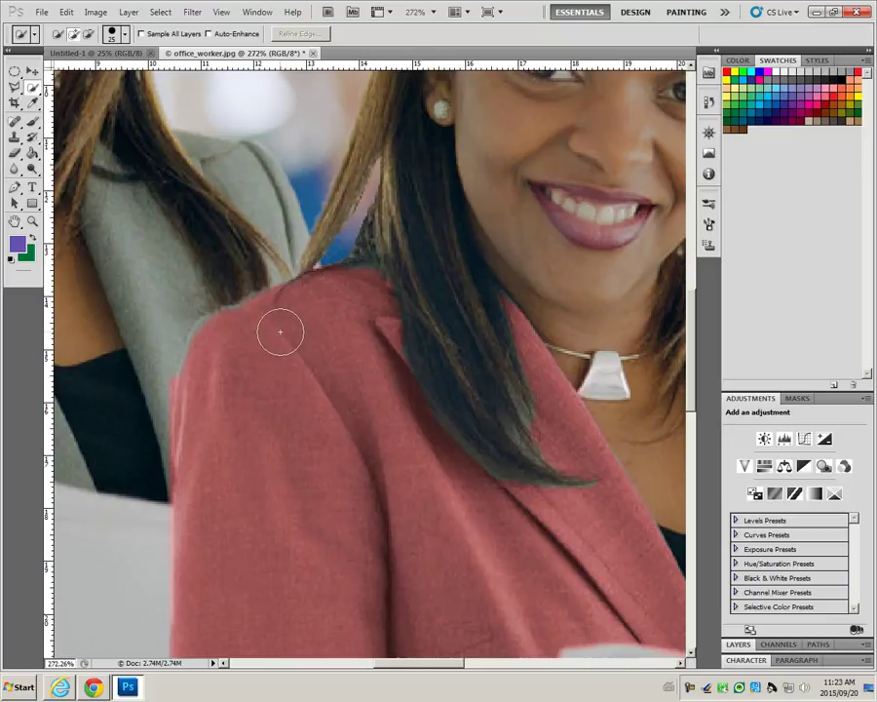
mouse_move(280, 333)
left_mouse_down()
mouse_move(226, 378)
mouse_move(219, 422)
mouse_move(229, 465)
mouse_move(291, 534)
mouse_move(308, 571)
mouse_move(317, 551)
mouse_move(291, 248)
left_mouse_up()
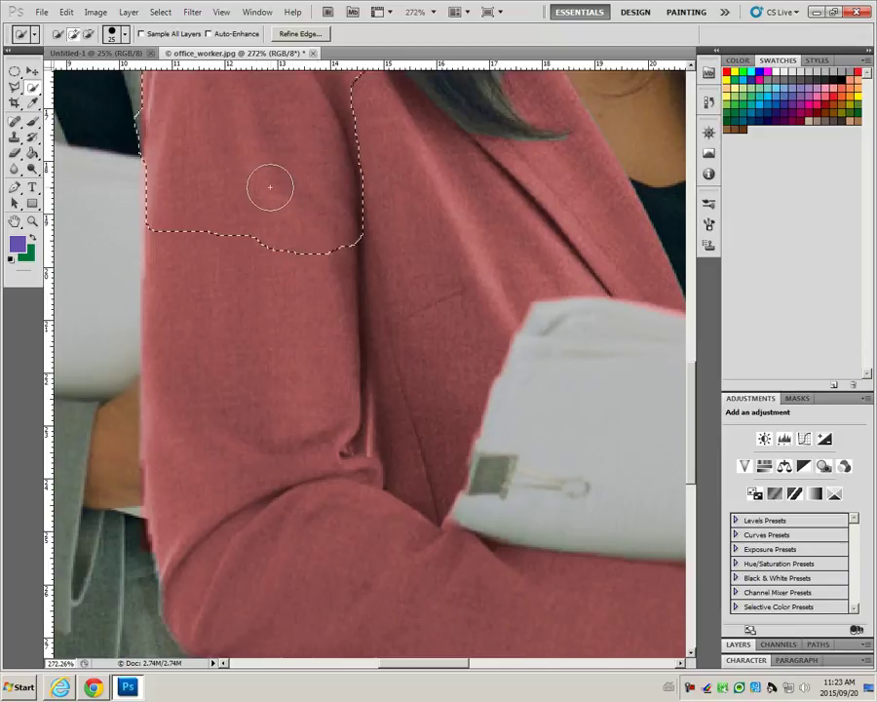
left_click(75, 39)
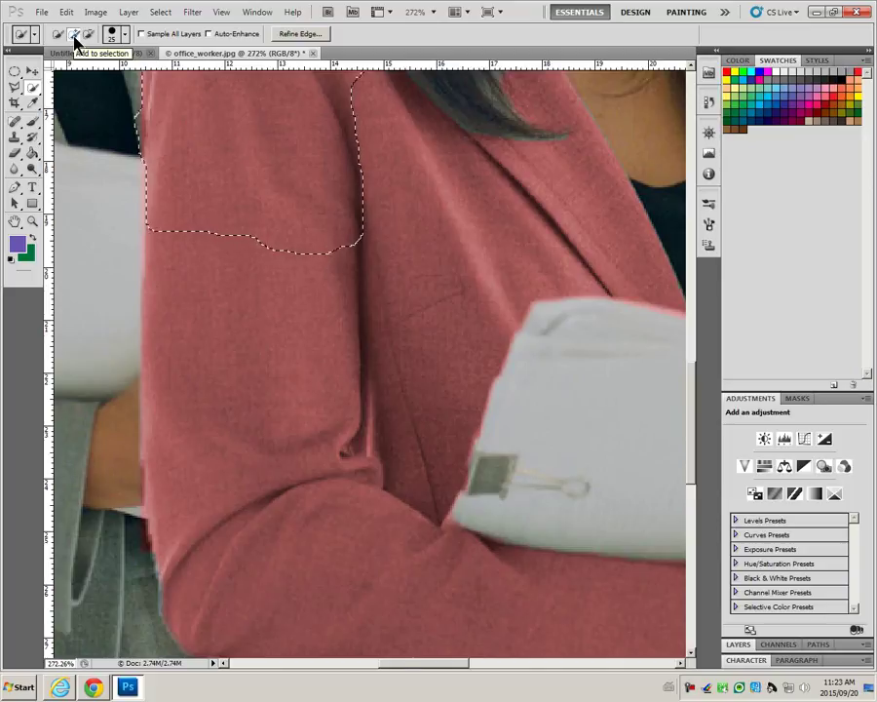
left_click(181, 241)
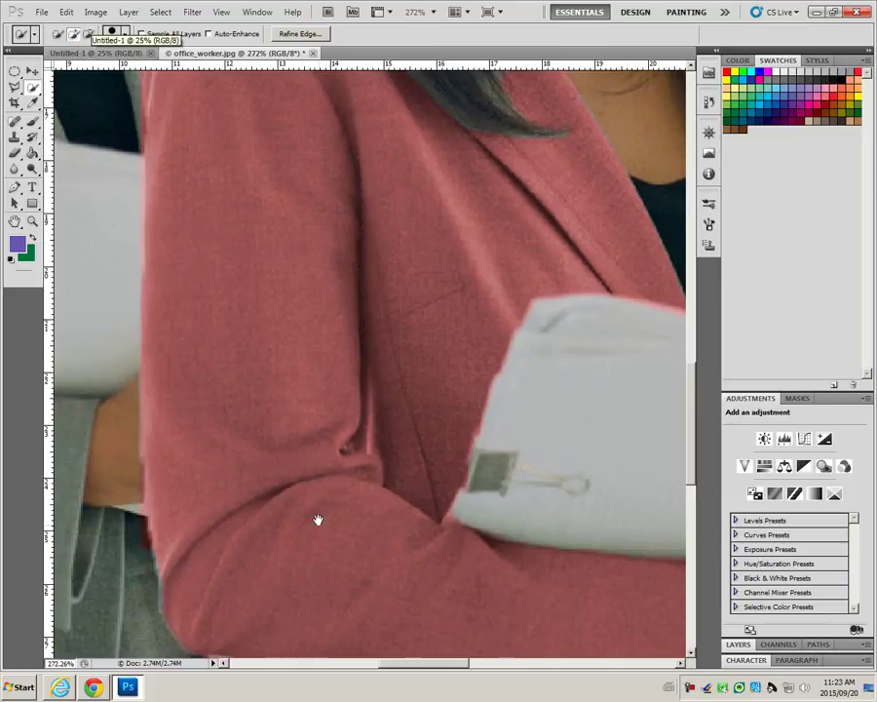
left_click_drag(316, 517, 268, 289)
left_click(230, 300)
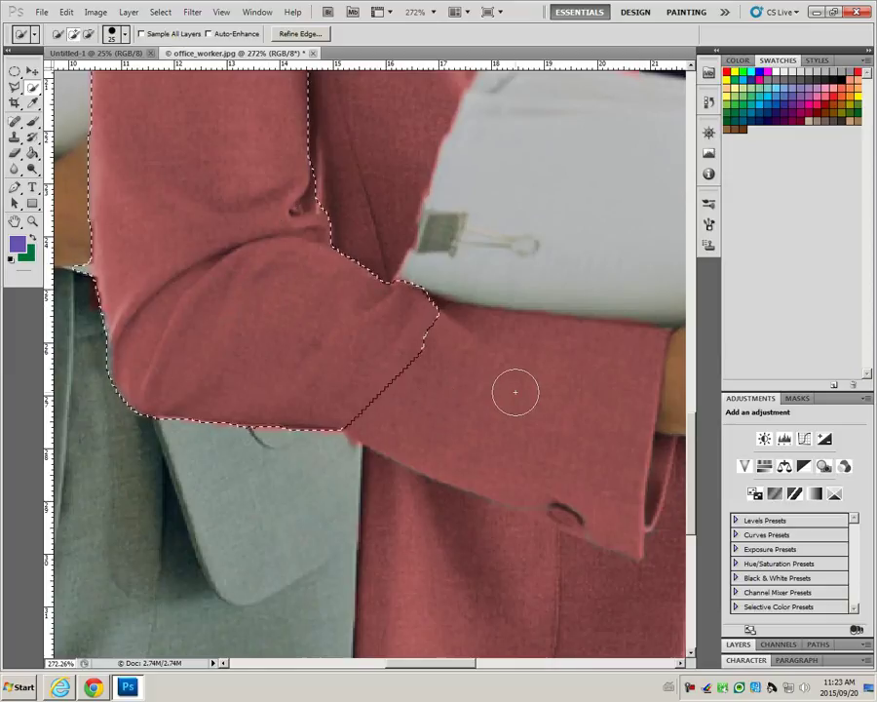
left_click(532, 441)
Extend the jacket selection across its front to the pink jacket, plus the lapel around the book.
scroll(531, 508, "down", 3)
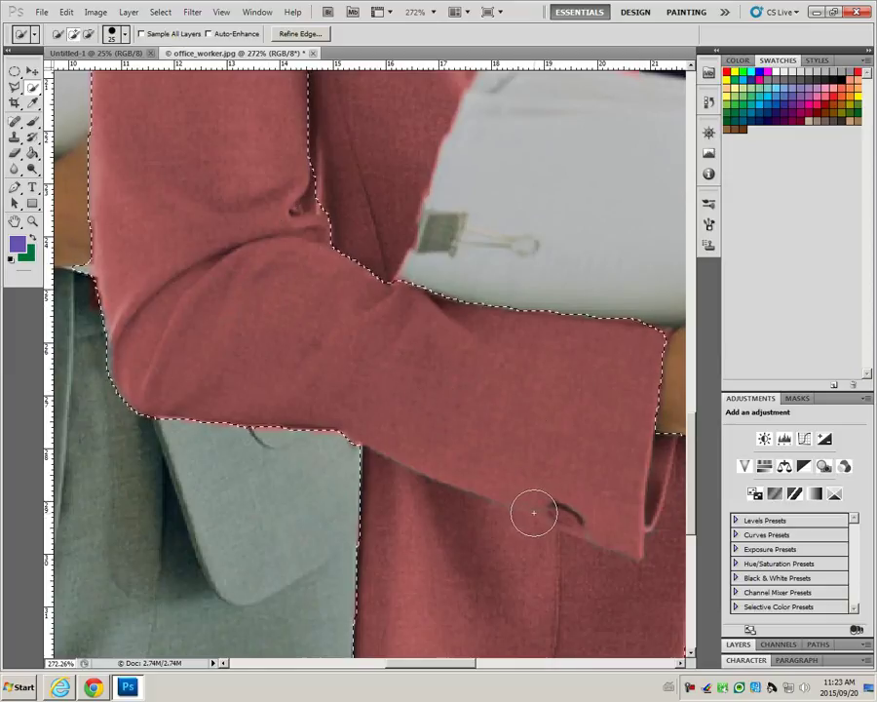
scroll(531, 508, "down", 1)
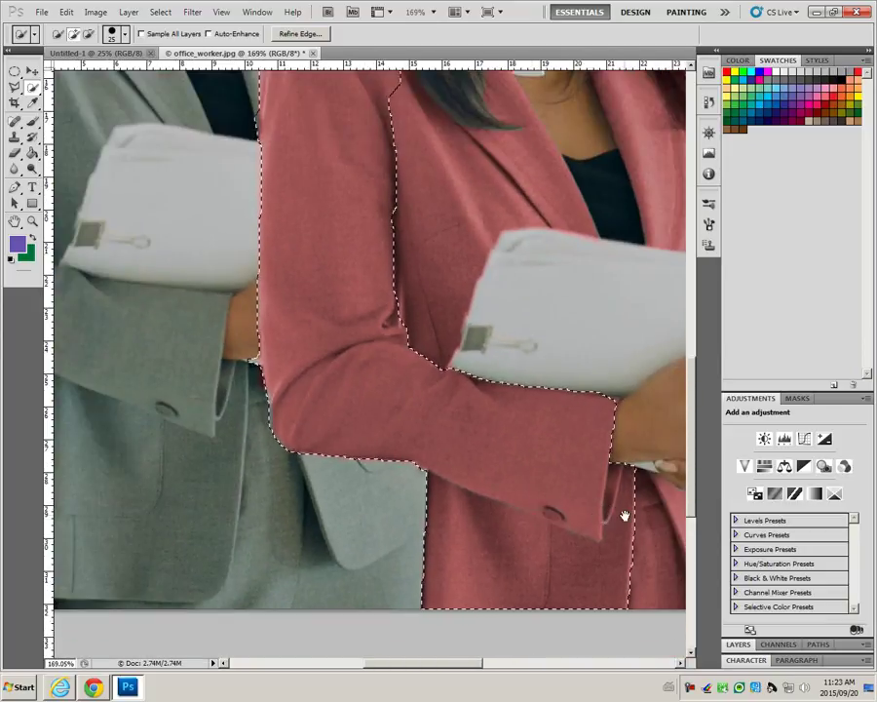
left_click_drag(624, 513, 305, 426)
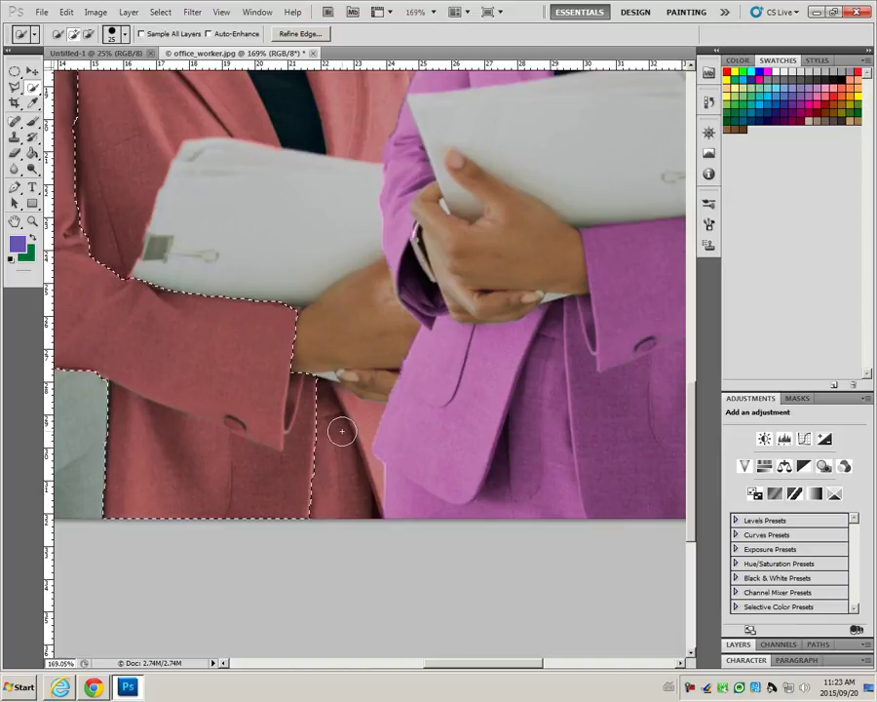
left_click(339, 426)
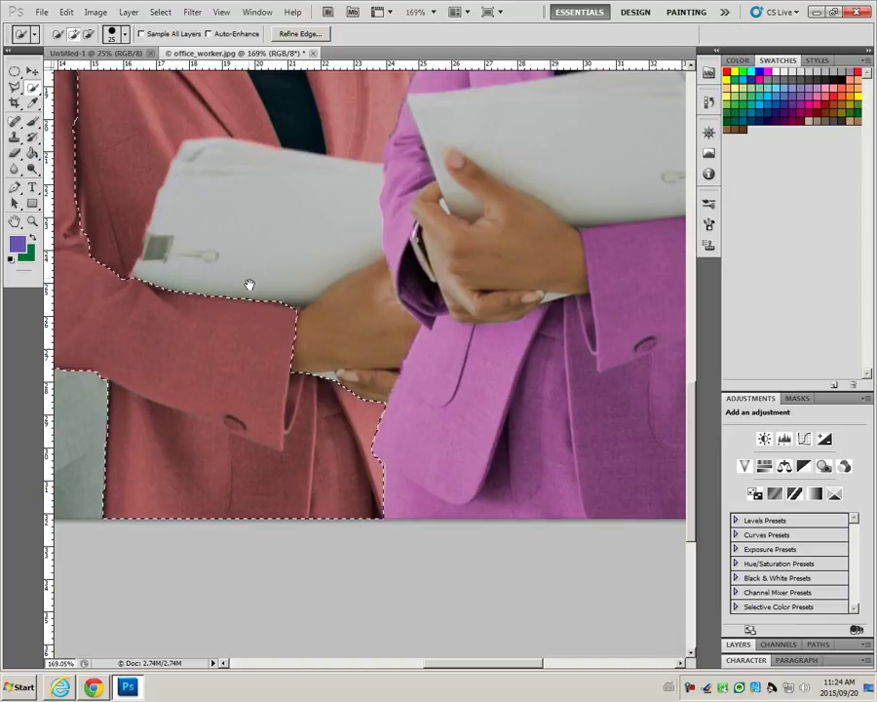
left_click_drag(247, 285, 354, 510)
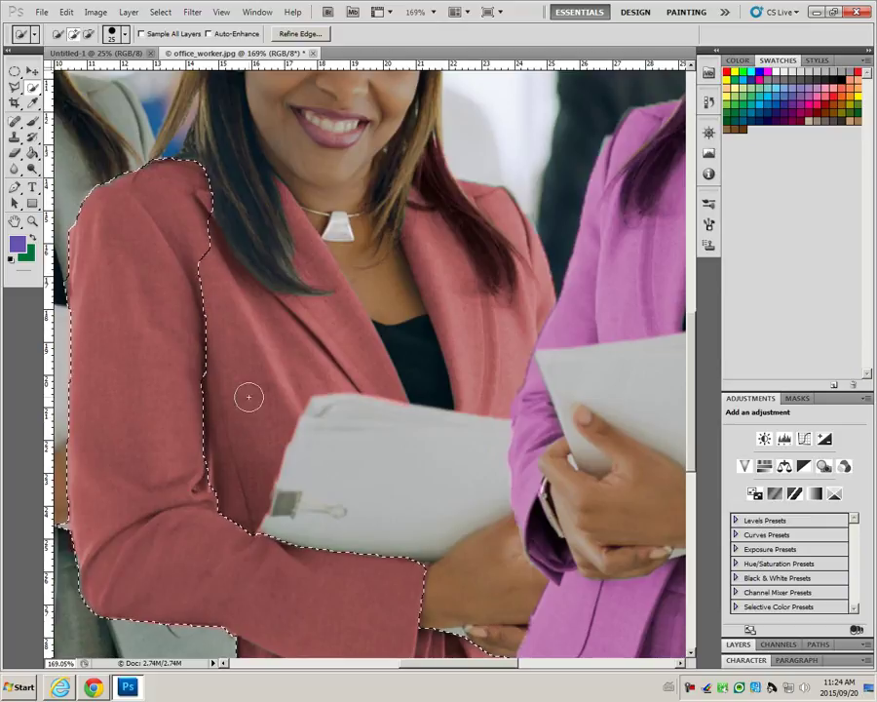
mouse_move(232, 310)
left_mouse_down()
mouse_move(334, 322)
mouse_move(360, 353)
mouse_move(324, 273)
left_mouse_up()
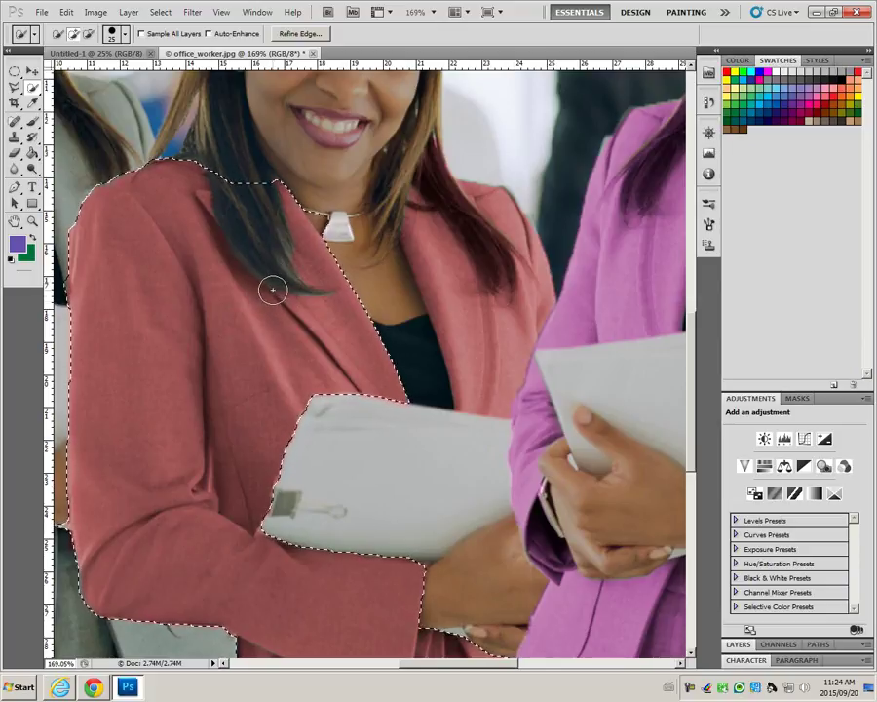
Set Quick Selection to Subtract mode, then undo the trial hair removals to restore the jacket selection.
left_click(89, 34)
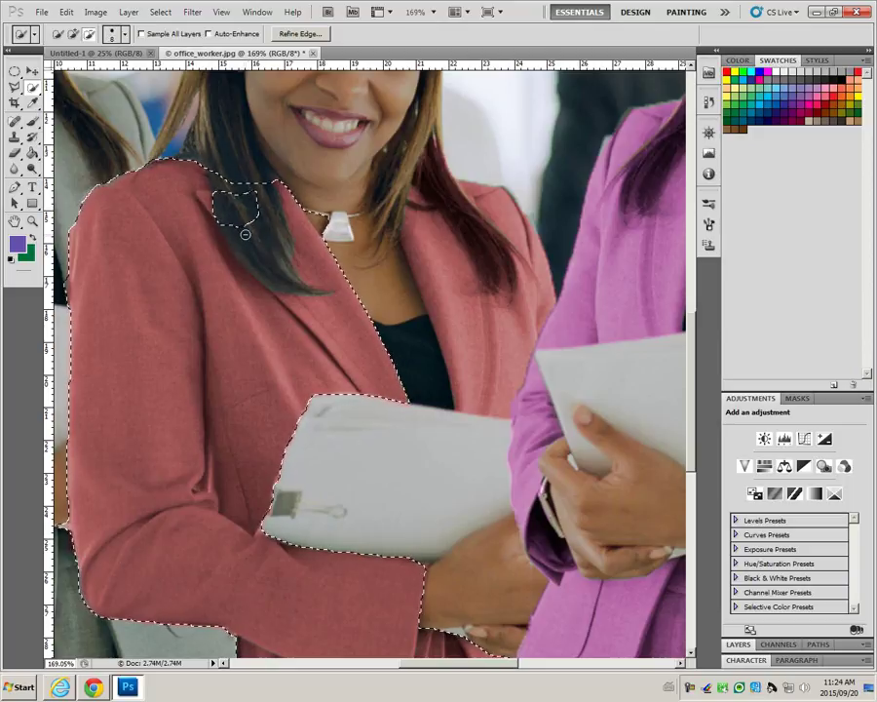
mouse_move(231, 231)
left_mouse_down()
mouse_move(276, 277)
mouse_move(330, 291)
mouse_move(293, 282)
mouse_move(274, 262)
mouse_move(298, 286)
mouse_move(263, 272)
mouse_move(293, 261)
left_mouse_up()
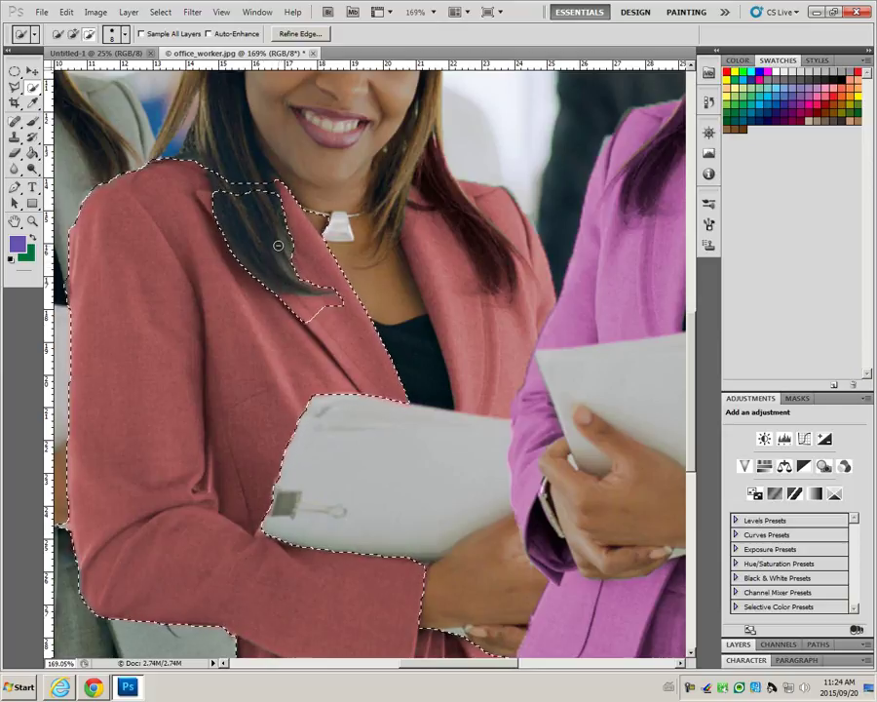
key("ctrl+alt+z")
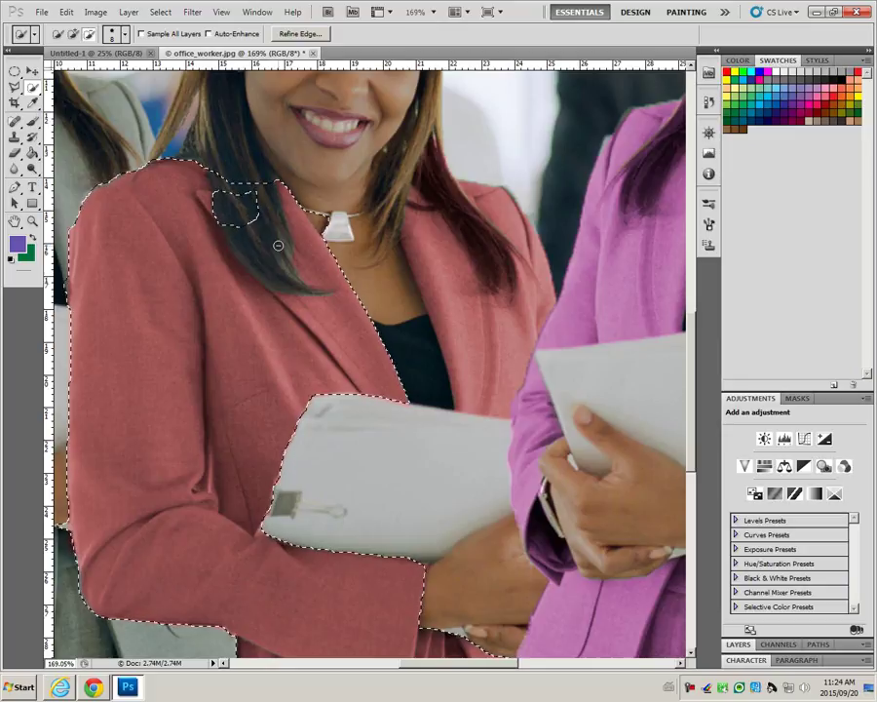
left_click(67, 13)
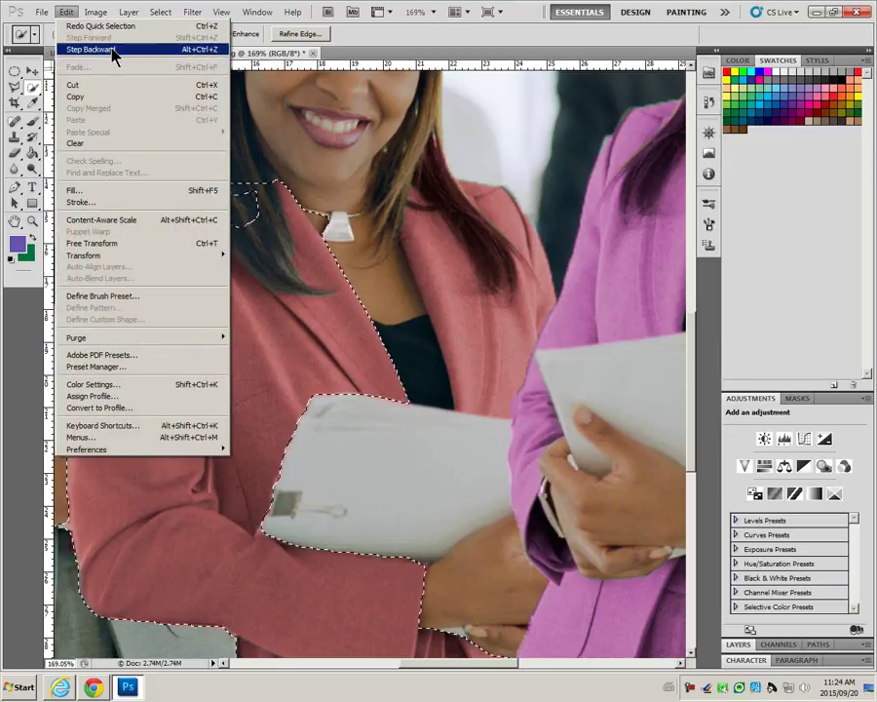
left_click(98, 49)
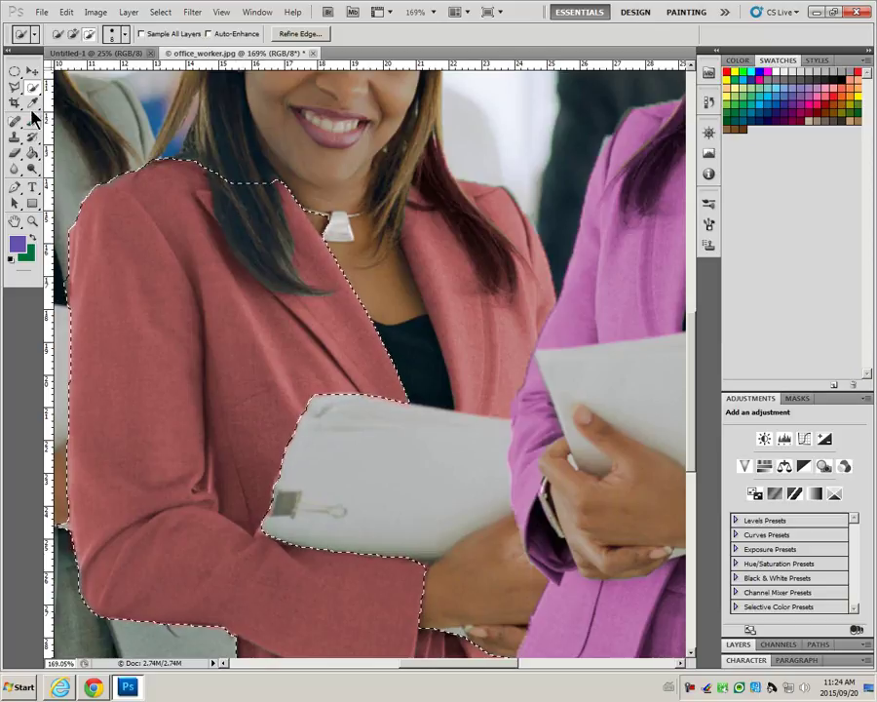
scroll(256, 259, "up", 1)
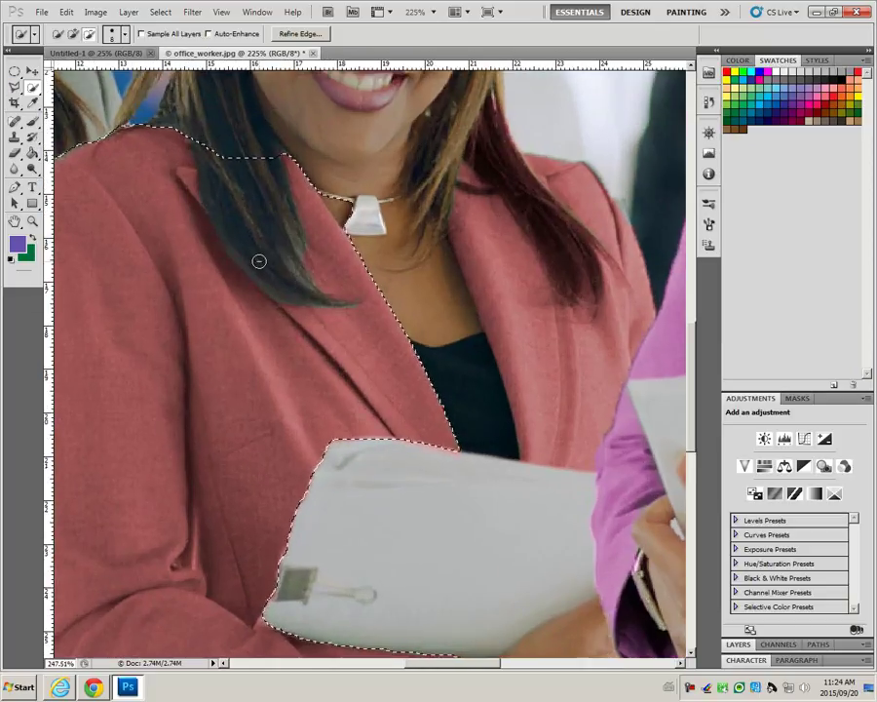
scroll(256, 257, "up", 1)
Subtract the dark hair strand over the lapel from the jacket selection with the Polygonal Lasso.
left_click(16, 89)
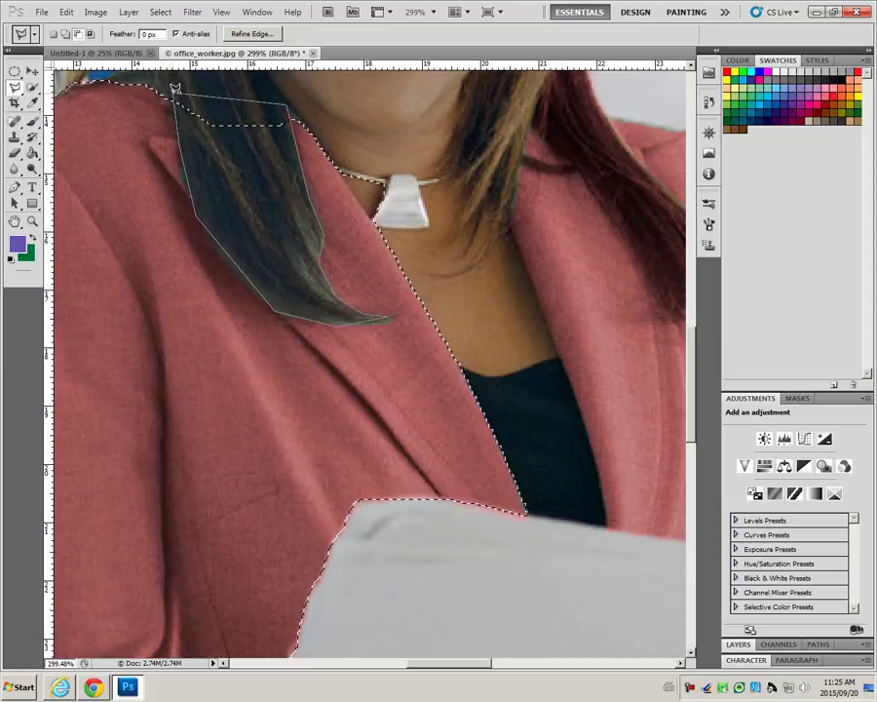
left_click(176, 88)
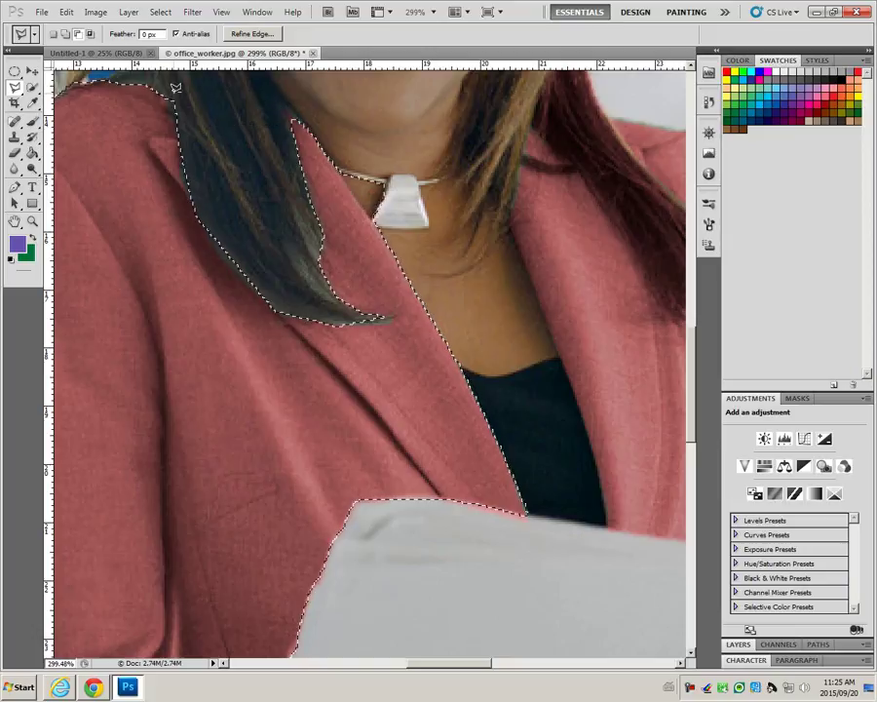